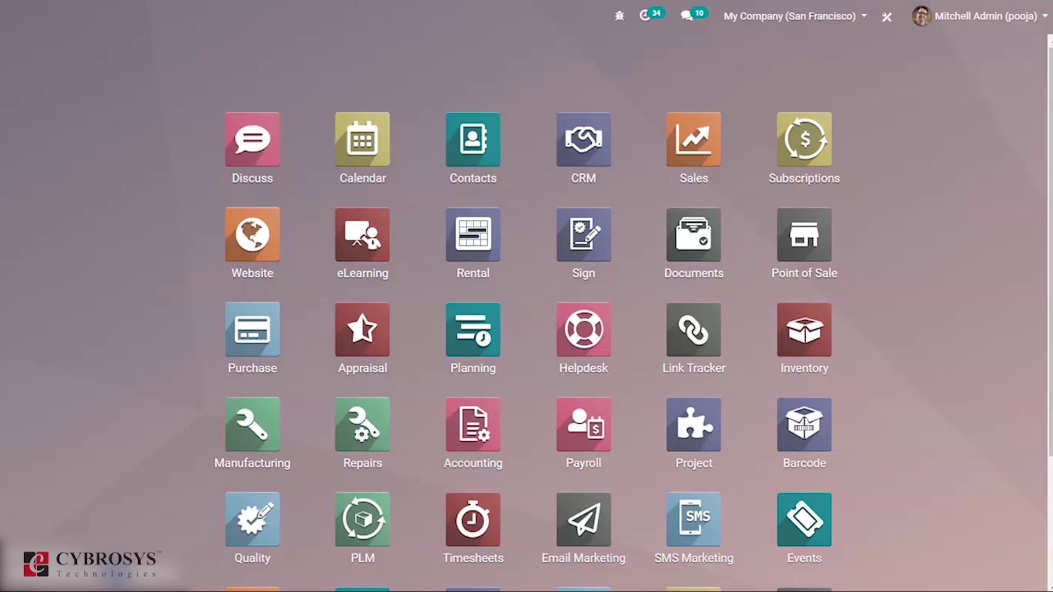
# - Launch the Website app from the Odoo home app grid
pyautogui.click(251, 255)
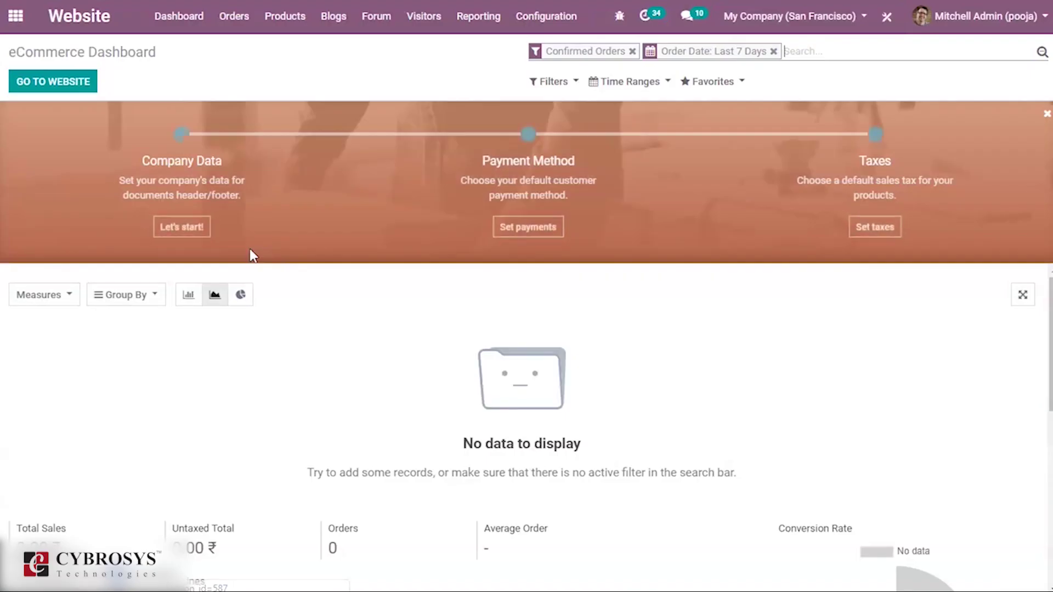
# - Go from the eCommerce Dashboard to the live website homepage
pyautogui.click(84, 87)
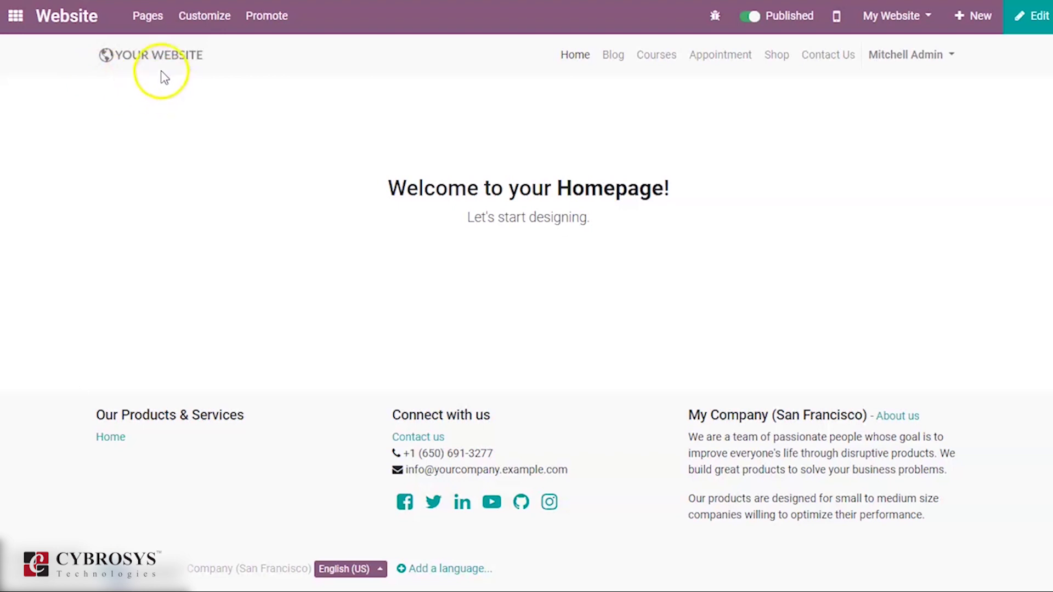
# - Bring up the navigation menu editor through Pages > Edit Menu
pyautogui.click(149, 20)
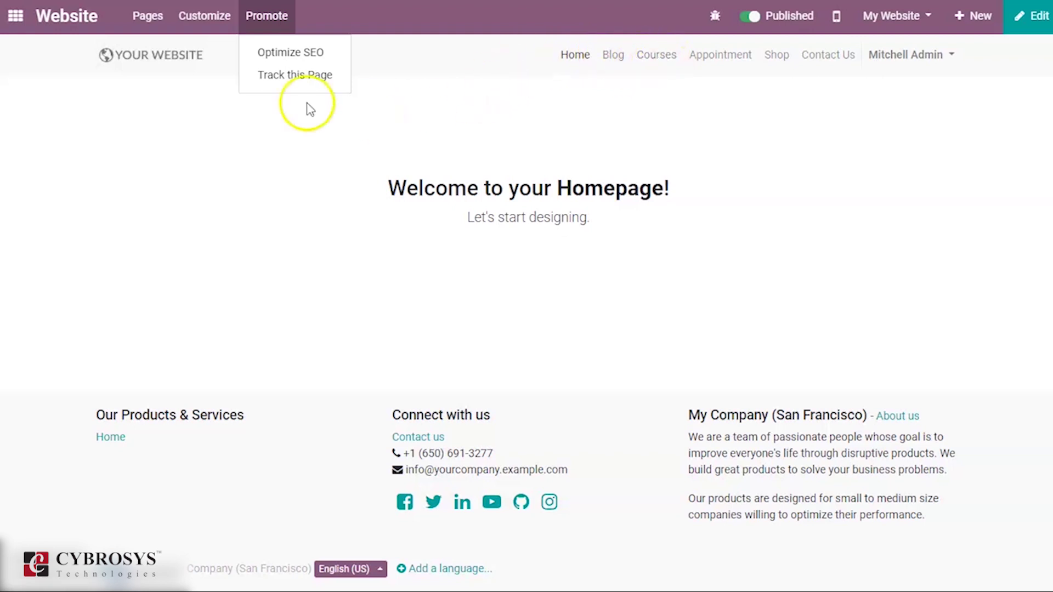
pyautogui.click(144, 17)
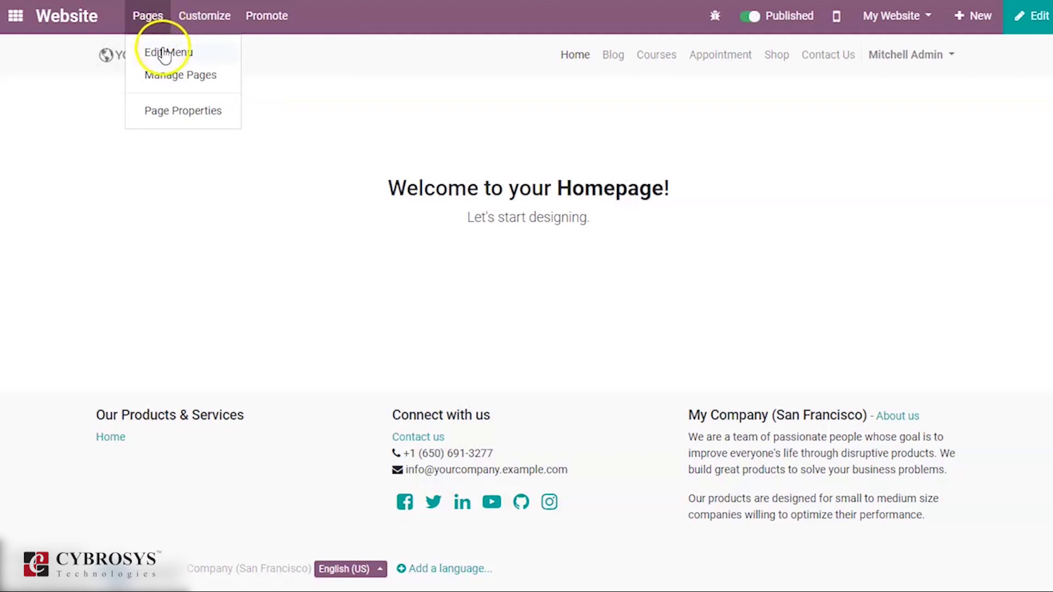
pyautogui.click(165, 52)
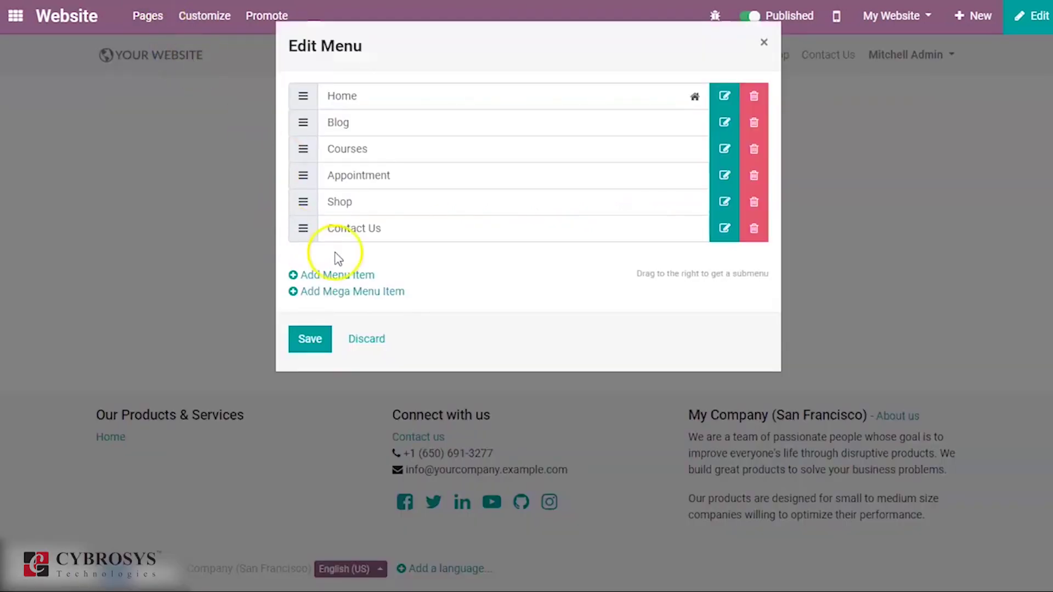
# - Add an 'Event' menu item linking to /events and save the navigation menu
pyautogui.click(335, 275)
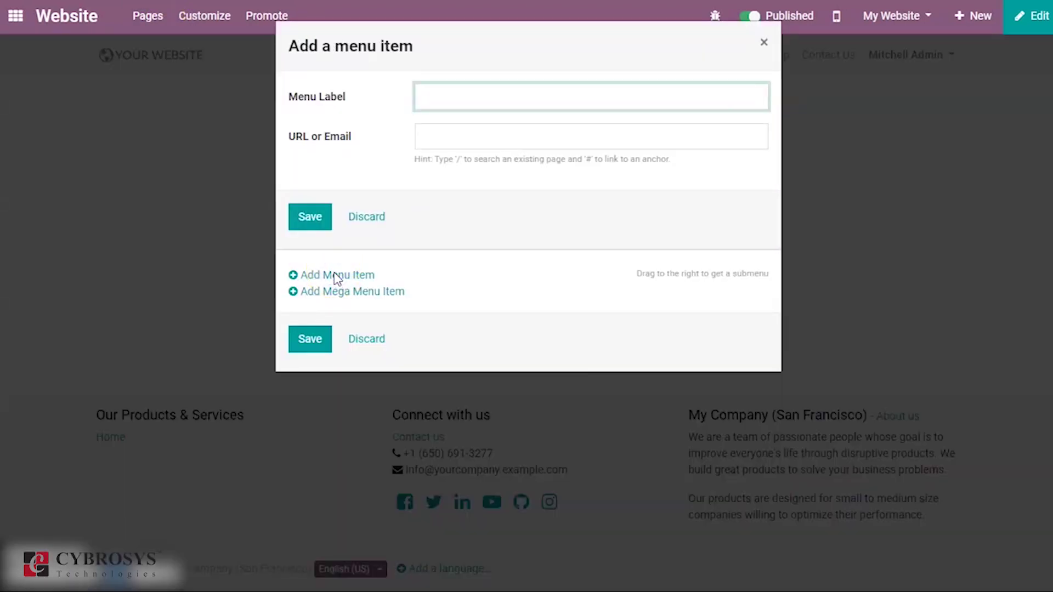
pyautogui.write('Eveny')
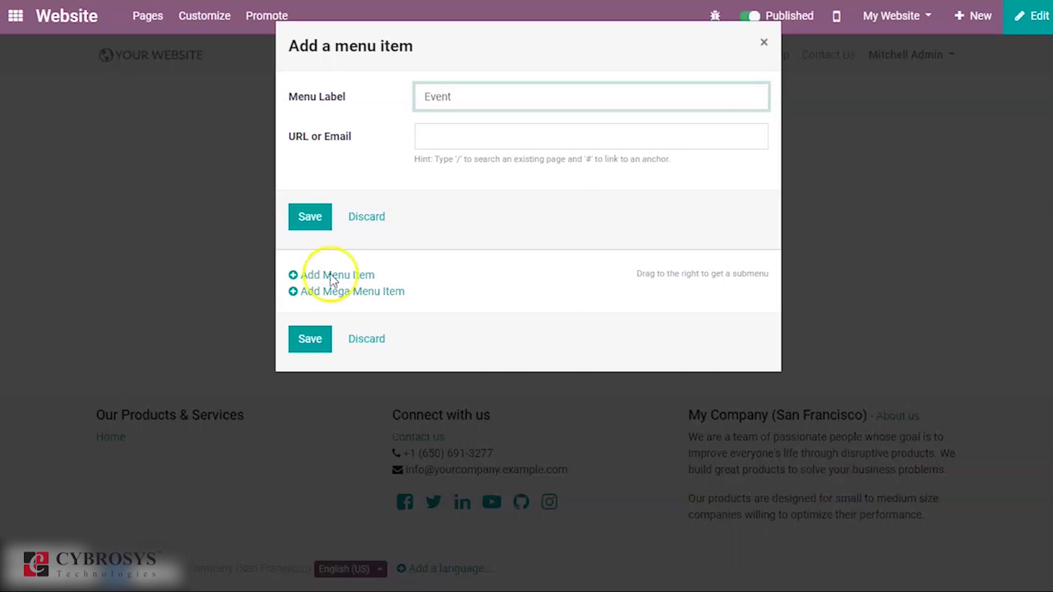
pyautogui.click(492, 139)
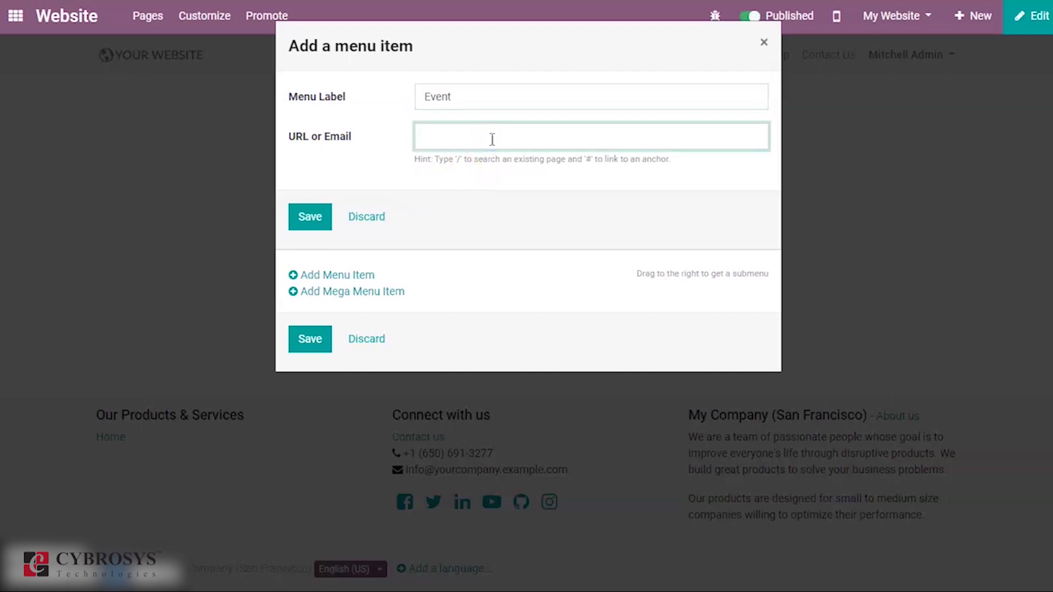
pyautogui.write('/')
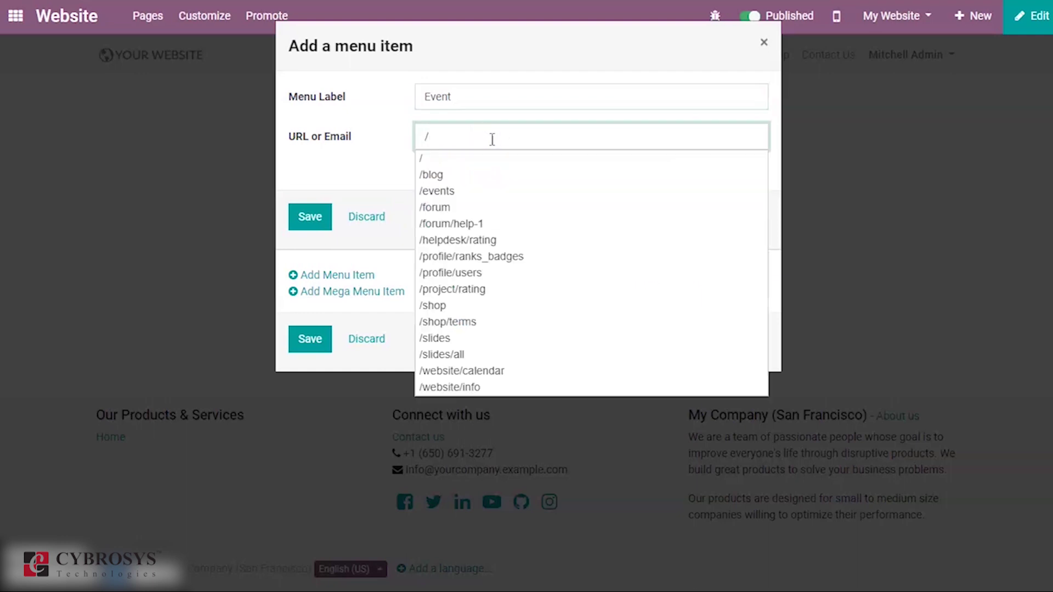
pyautogui.click(454, 186)
pyautogui.click(302, 222)
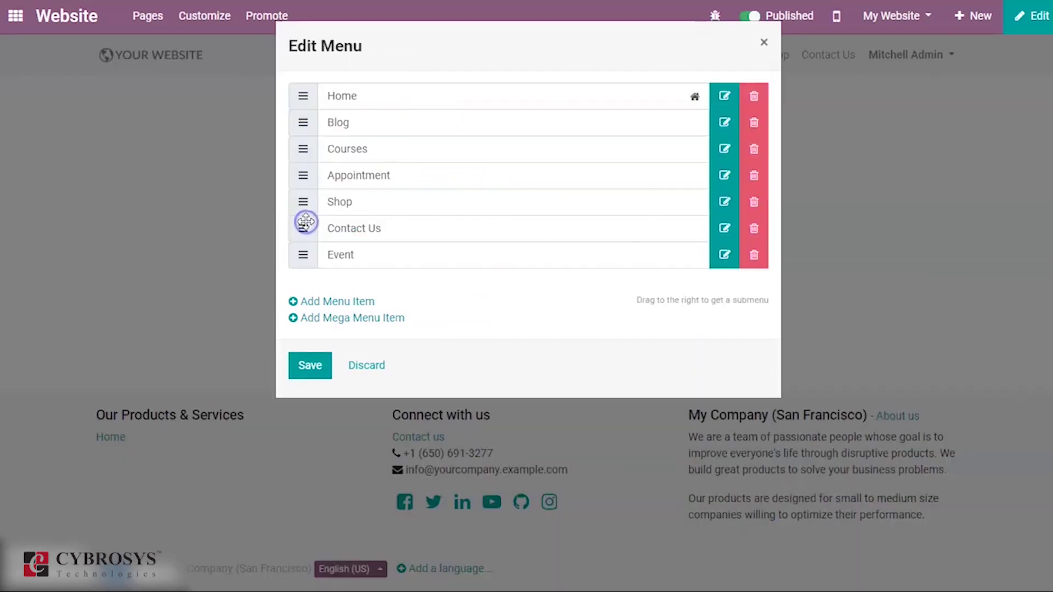
pyautogui.click(316, 367)
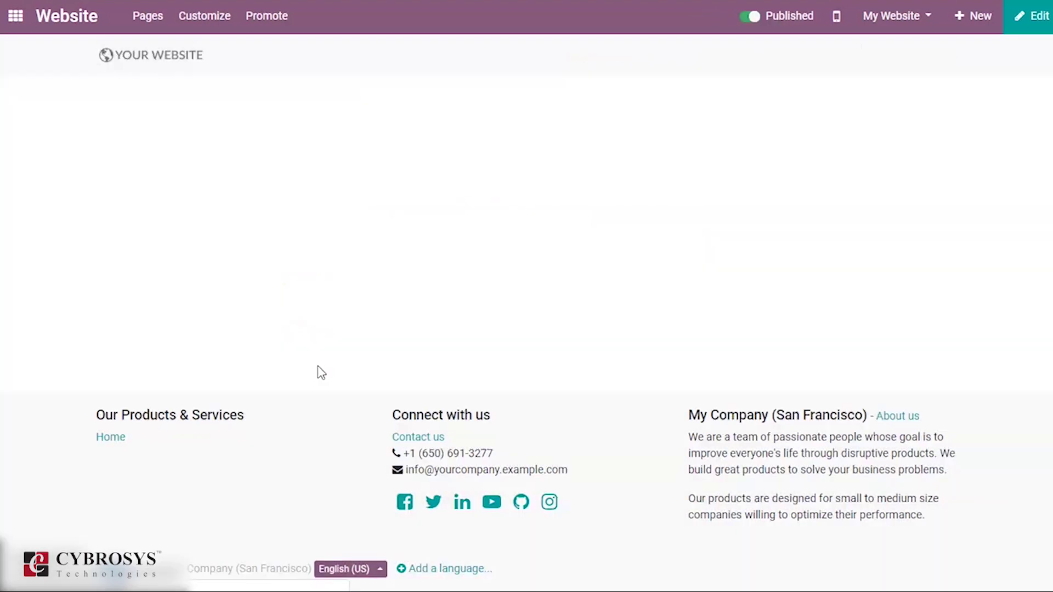
pyautogui.click(840, 157)
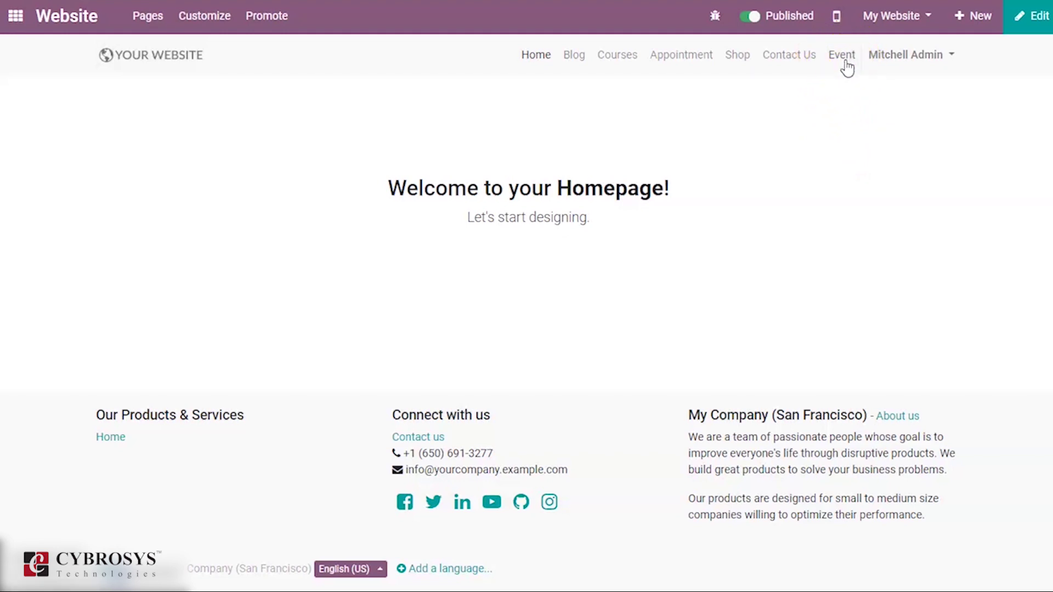
# - List all site pages via Manage Pages and view the Home page properties without changes
pyautogui.click(165, 29)
pyautogui.click(172, 77)
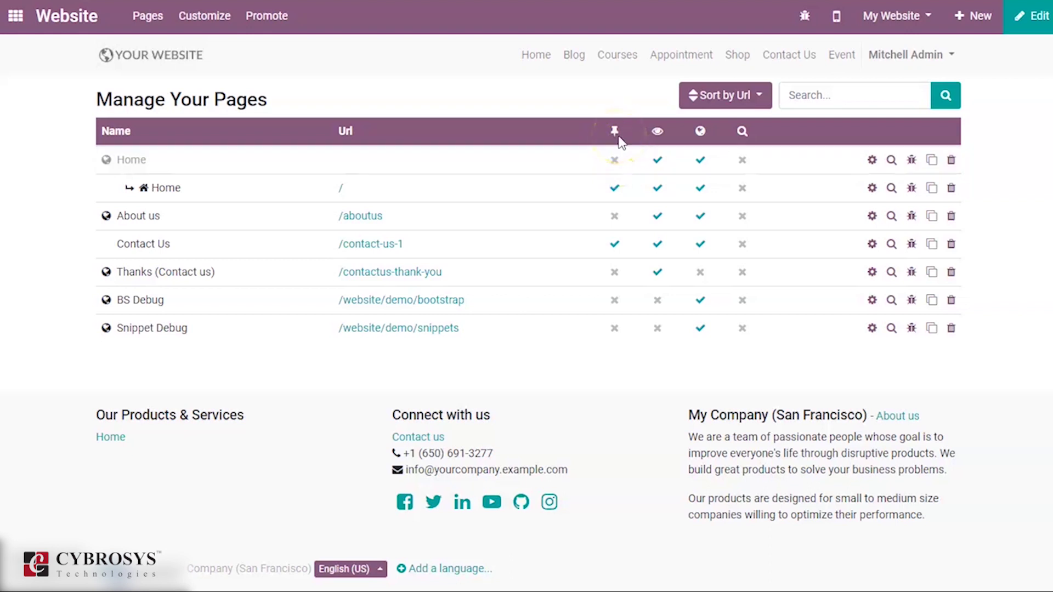
pyautogui.moveTo(616, 135)
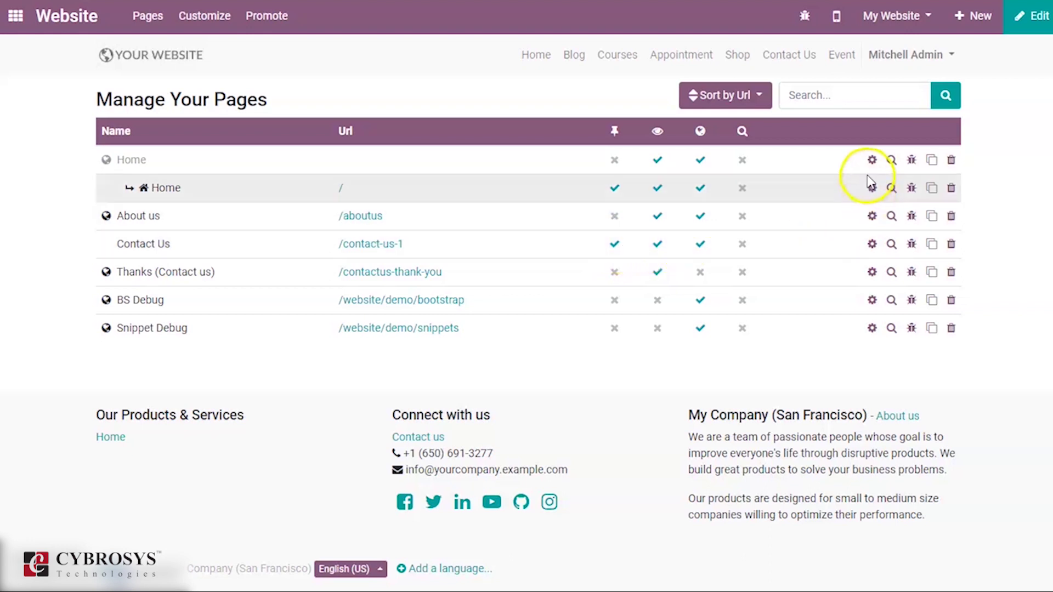
pyautogui.click(871, 160)
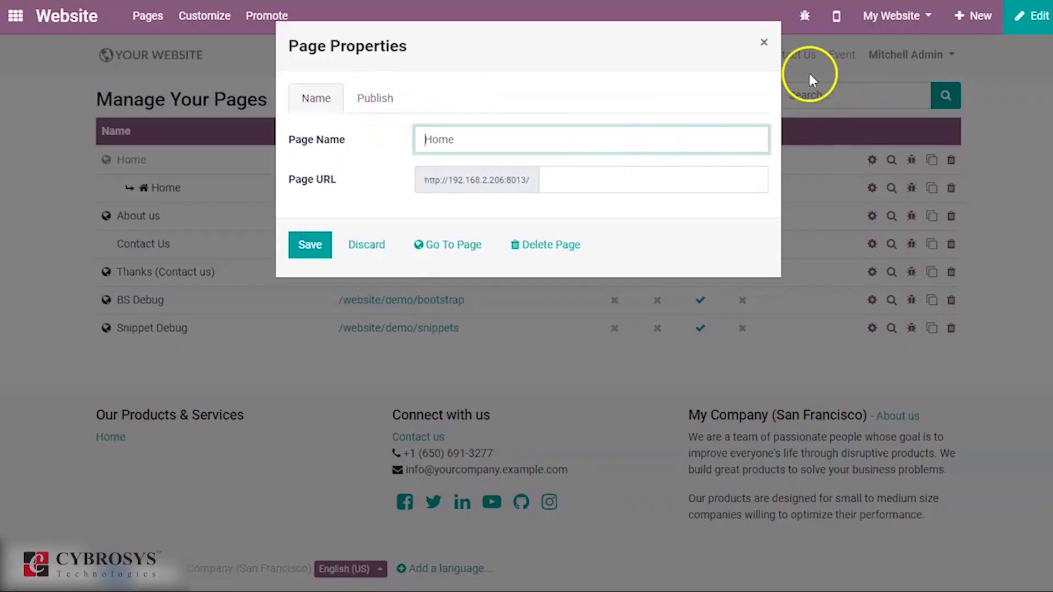
pyautogui.click(764, 42)
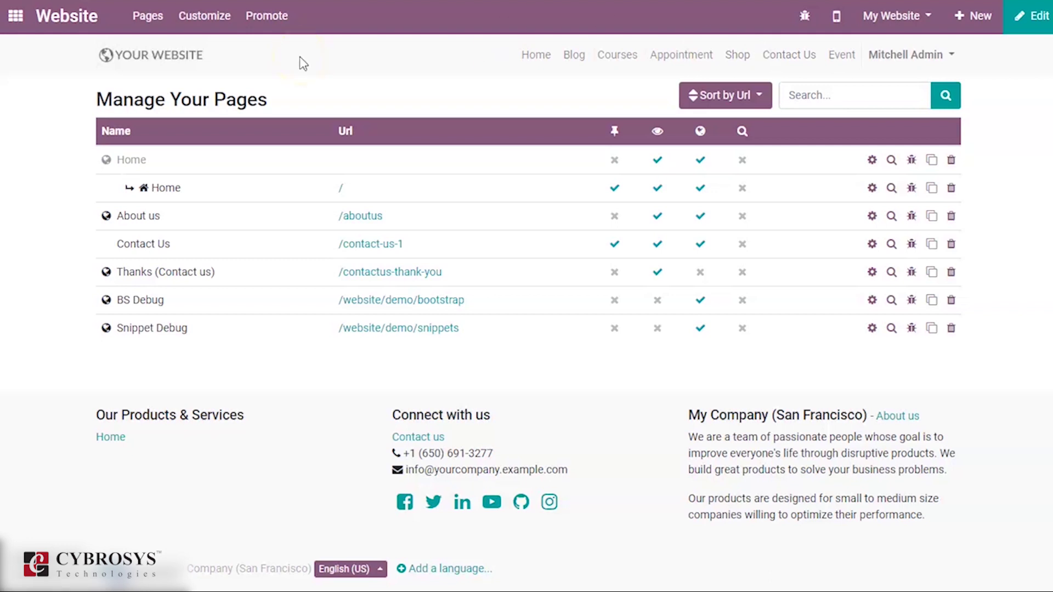
pyautogui.click(214, 31)
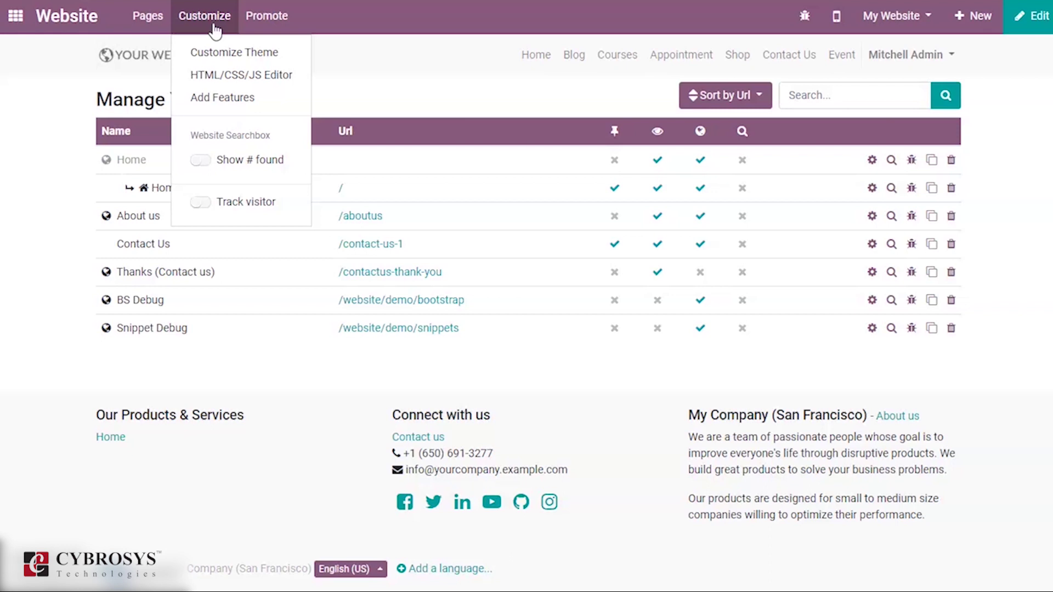
pyautogui.click(217, 51)
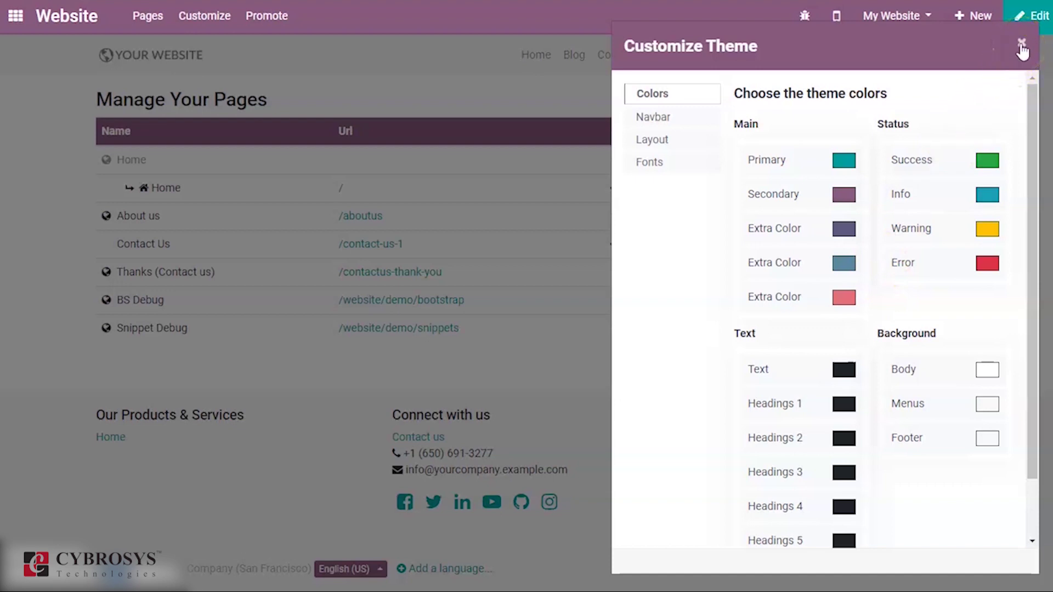
pyautogui.click(1022, 44)
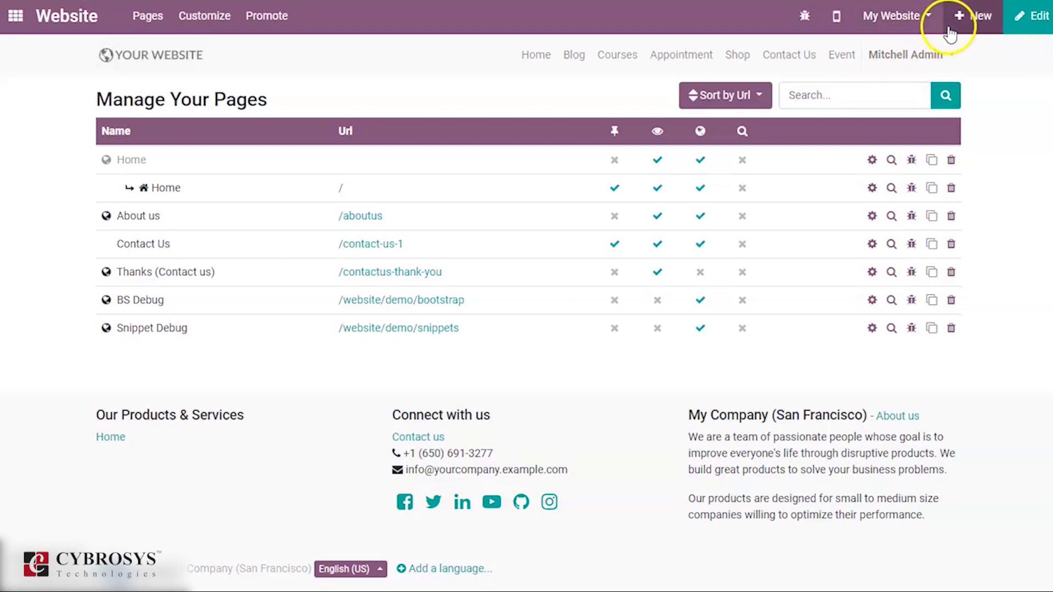
# - Create a new product named 'Laptop' through + New > New Product
pyautogui.click(969, 16)
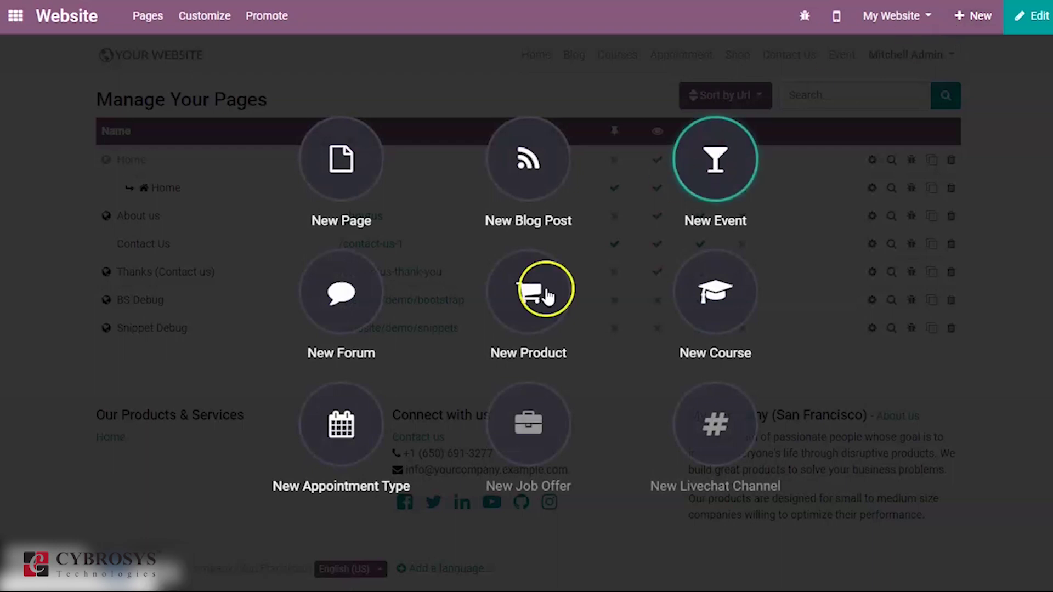
pyautogui.click(518, 313)
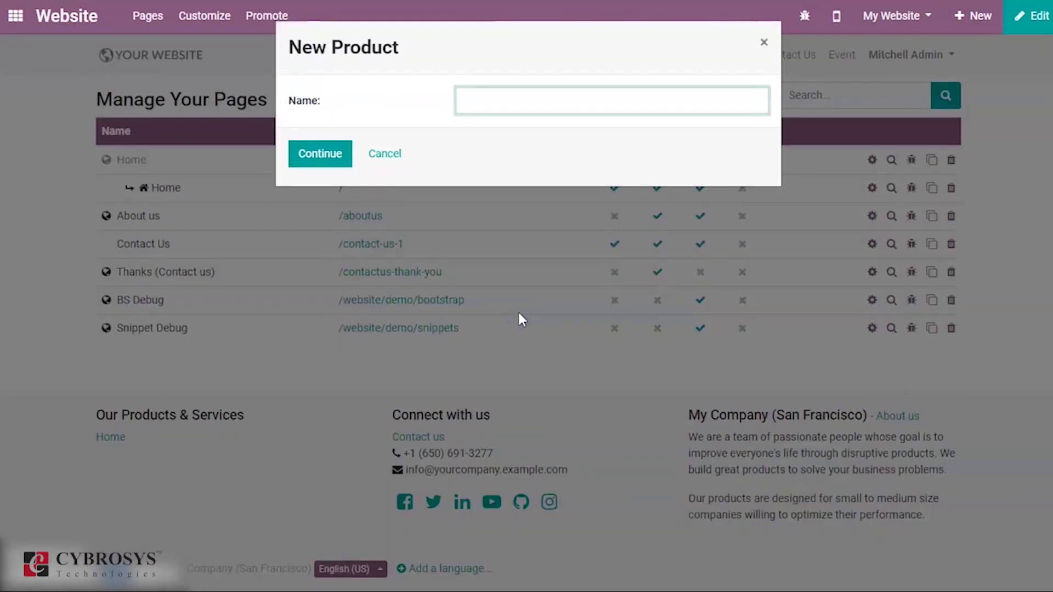
pyautogui.write('Laptop')
pyautogui.click(328, 162)
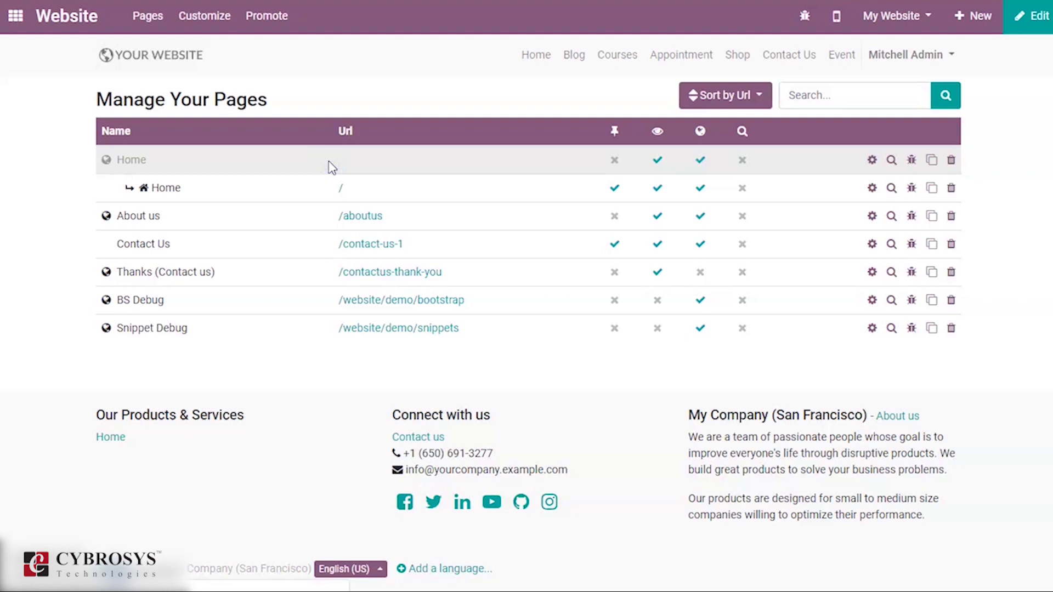
# - Add an Image - Text block to the Laptop product page and save the edits
pyautogui.click(461, 159)
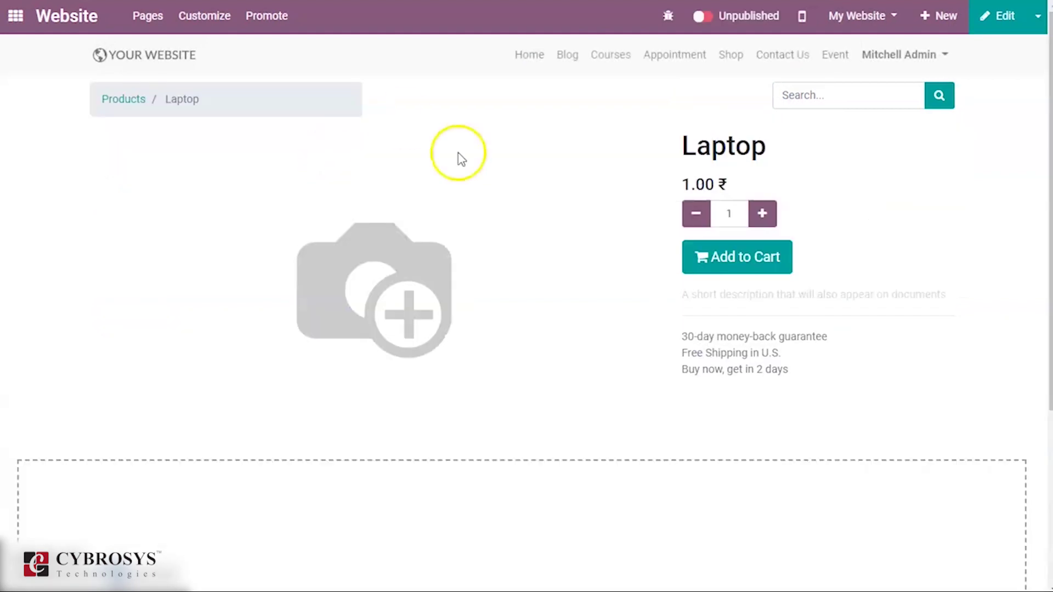
pyautogui.click(435, 181)
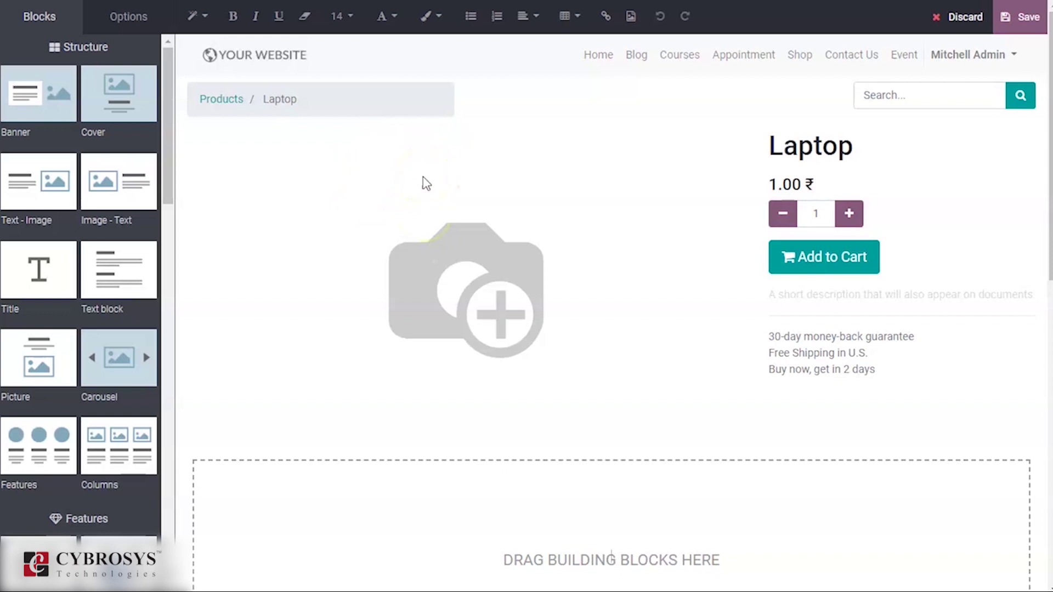
pyautogui.doubleClick(785, 189)
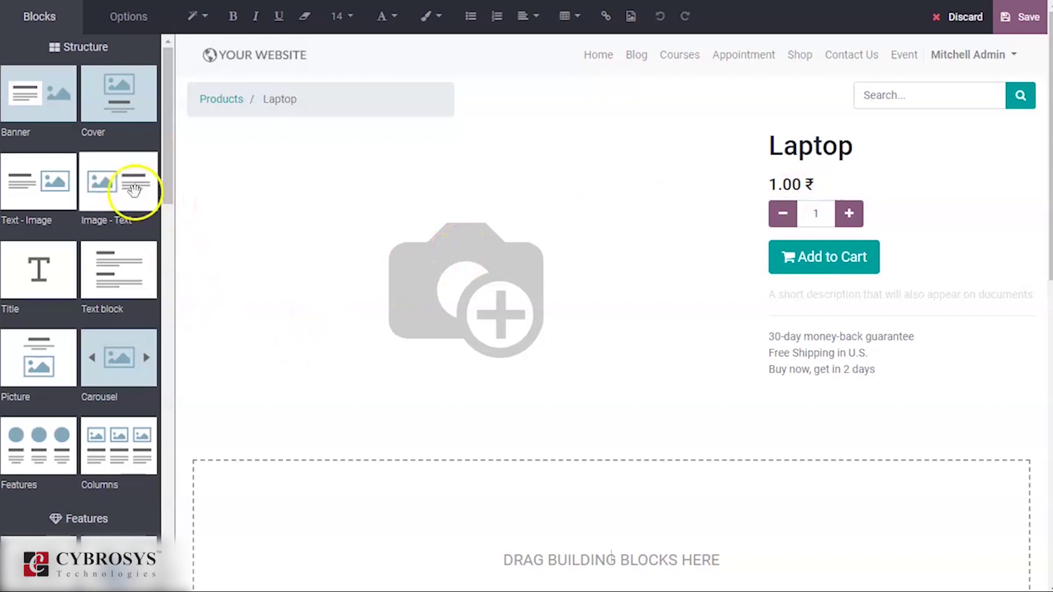
pyautogui.moveTo(129, 188); pyautogui.dragTo(102, 162)
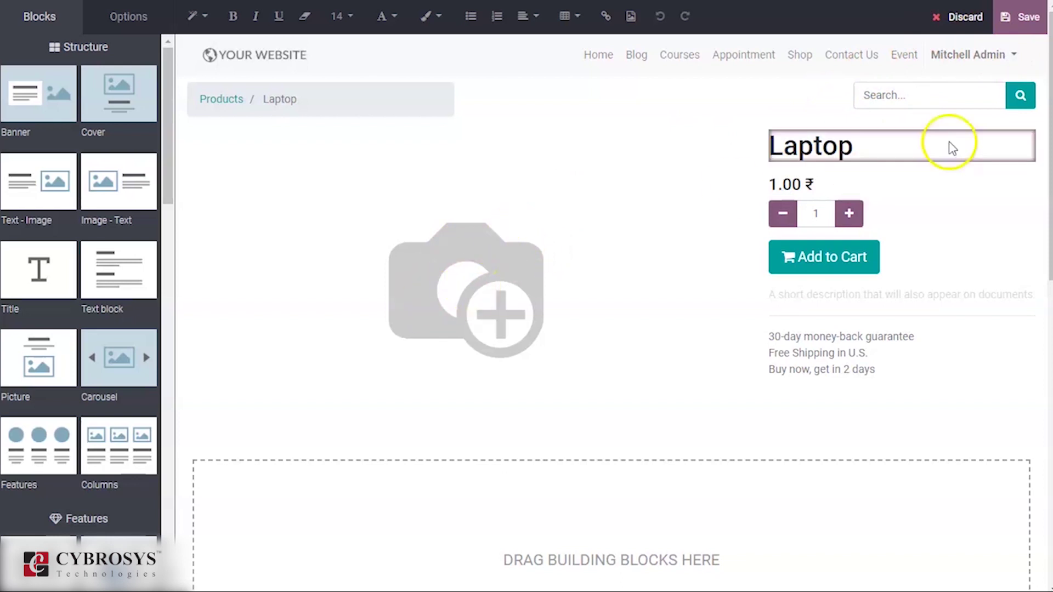
pyautogui.click(1028, 17)
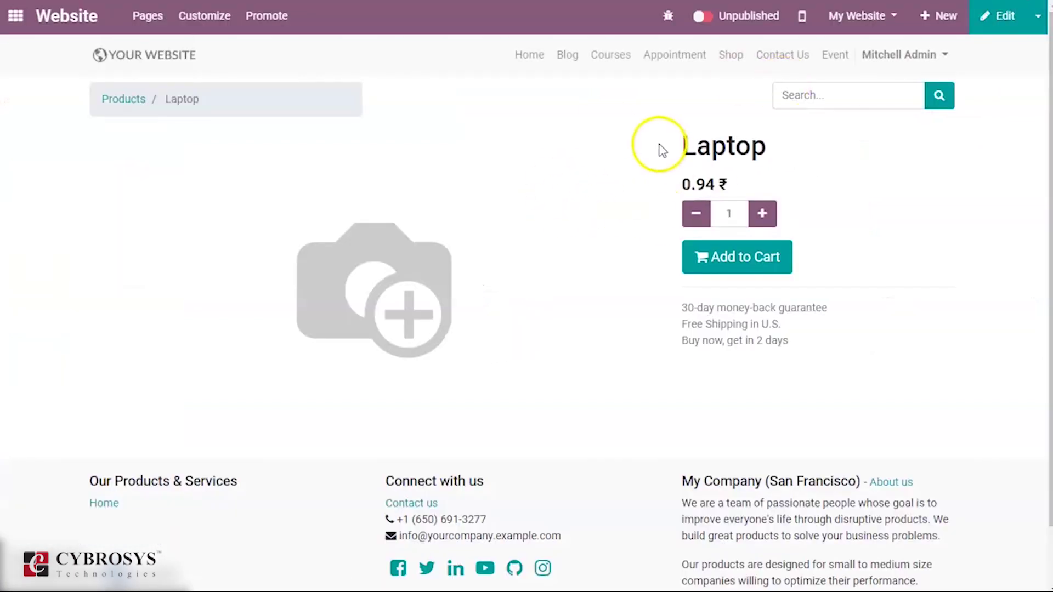
# - Publish the Laptop product page and return to the shop listing
pyautogui.click(703, 25)
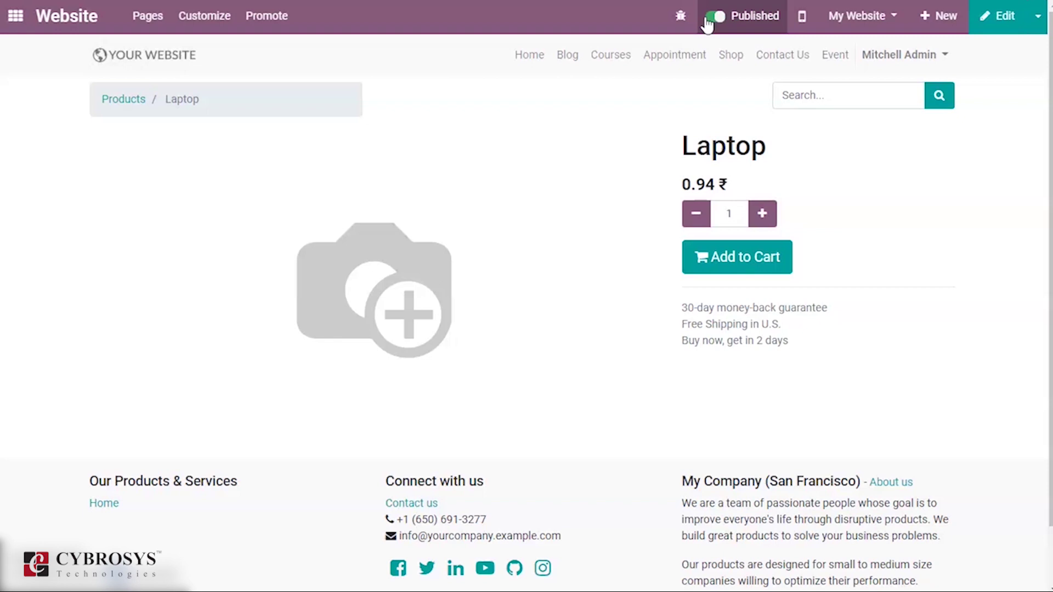
pyautogui.click(707, 24)
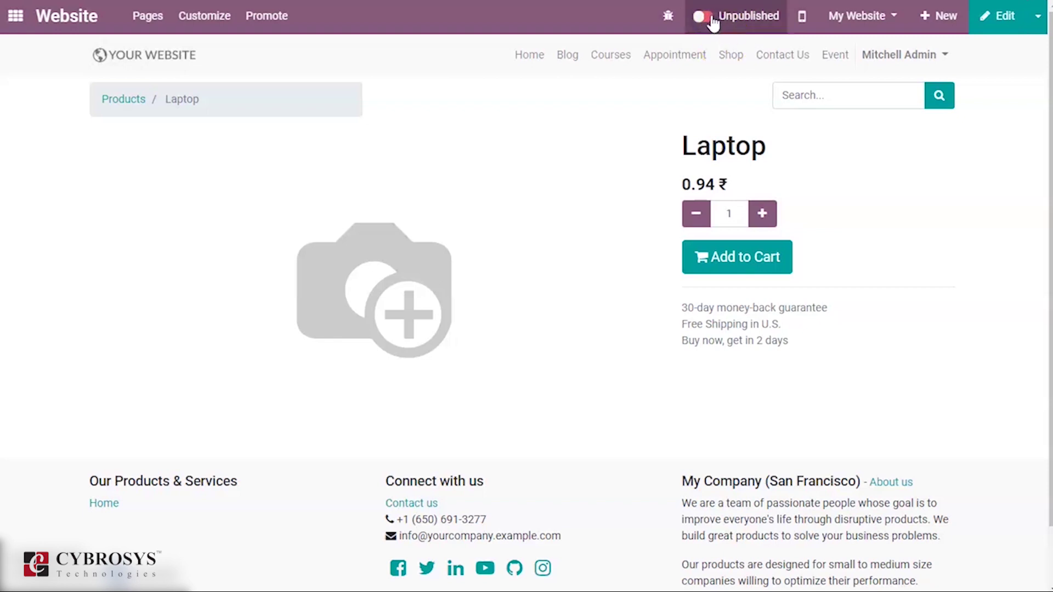
pyautogui.click(710, 21)
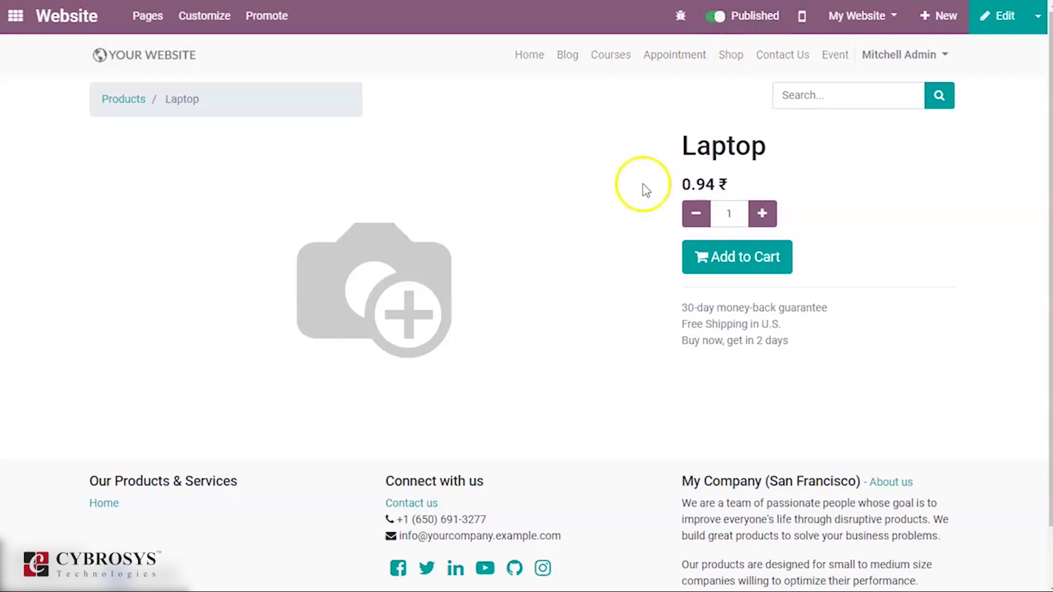
pyautogui.click(732, 65)
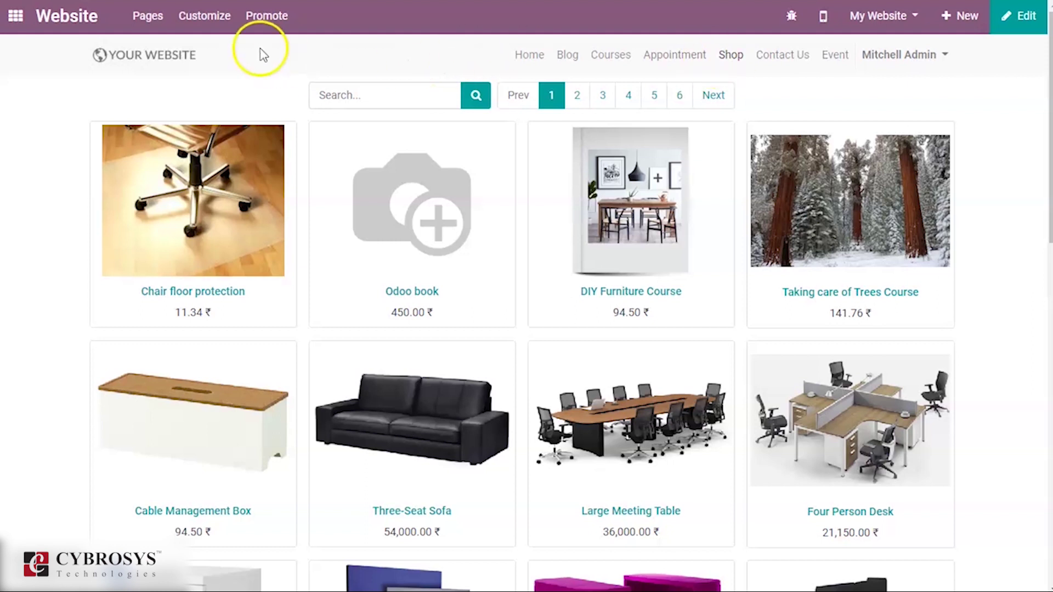
# - Show the Customize options for the Shop product grid
pyautogui.click(207, 29)
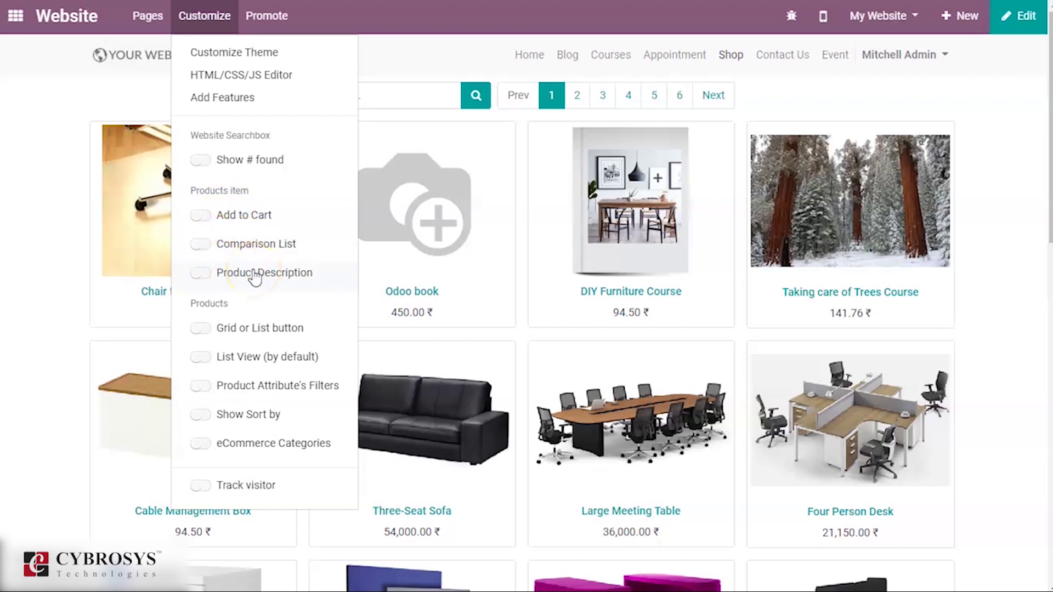
# - Turn on Add to Cart for product cards and check it on the Chair floor protection card
pyautogui.click(206, 219)
pyautogui.moveTo(214, 233)
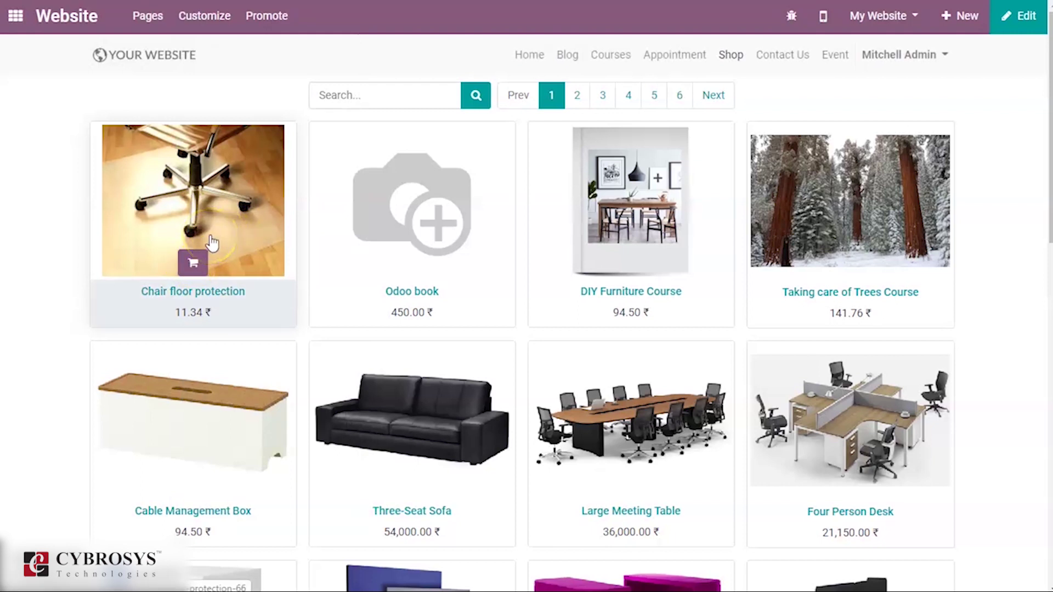
pyautogui.click(192, 265)
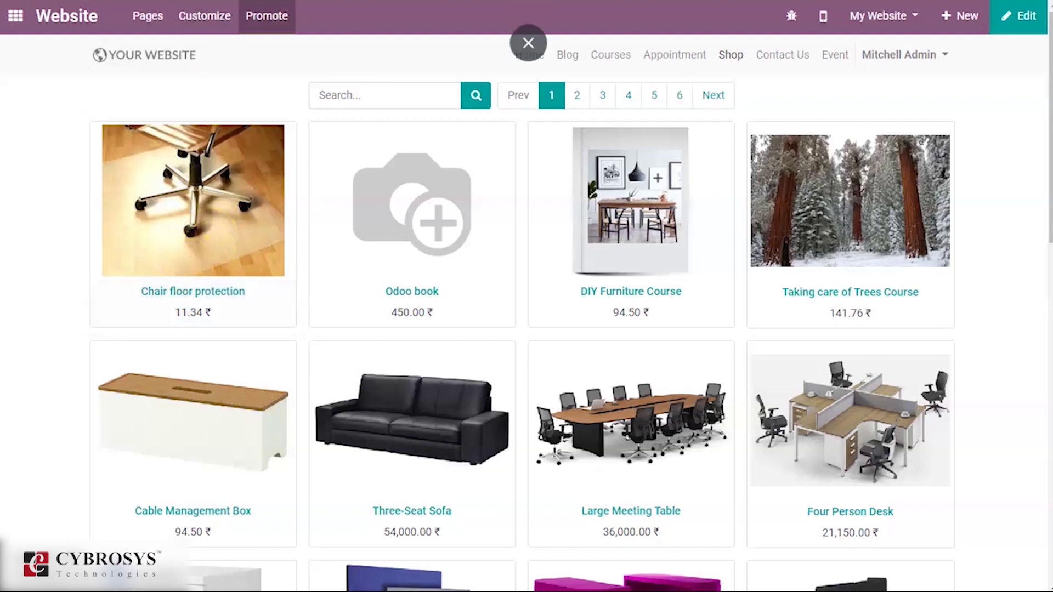
pyautogui.click(217, 16)
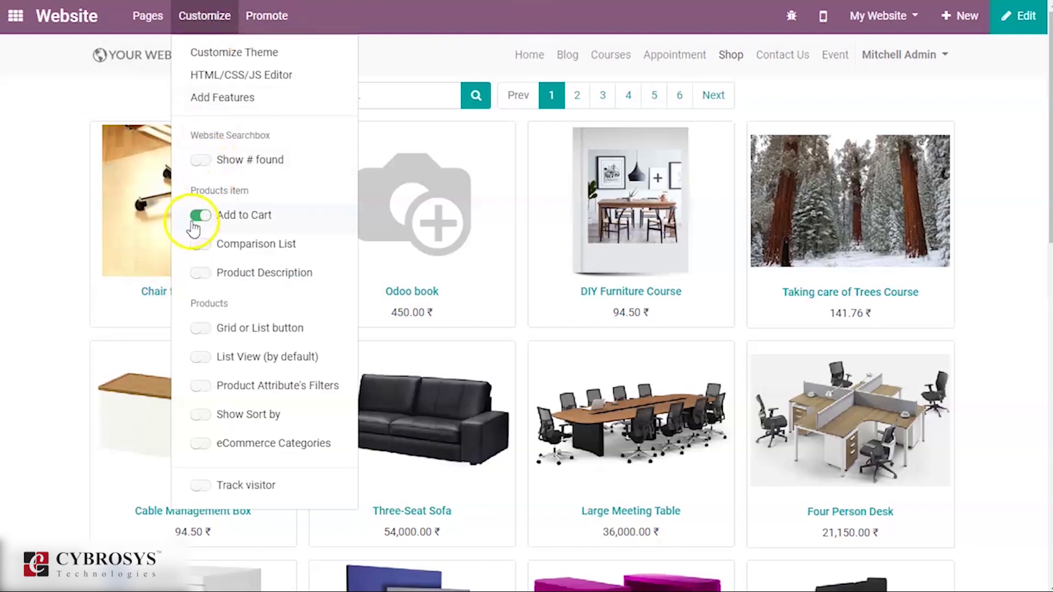
pyautogui.click(146, 233)
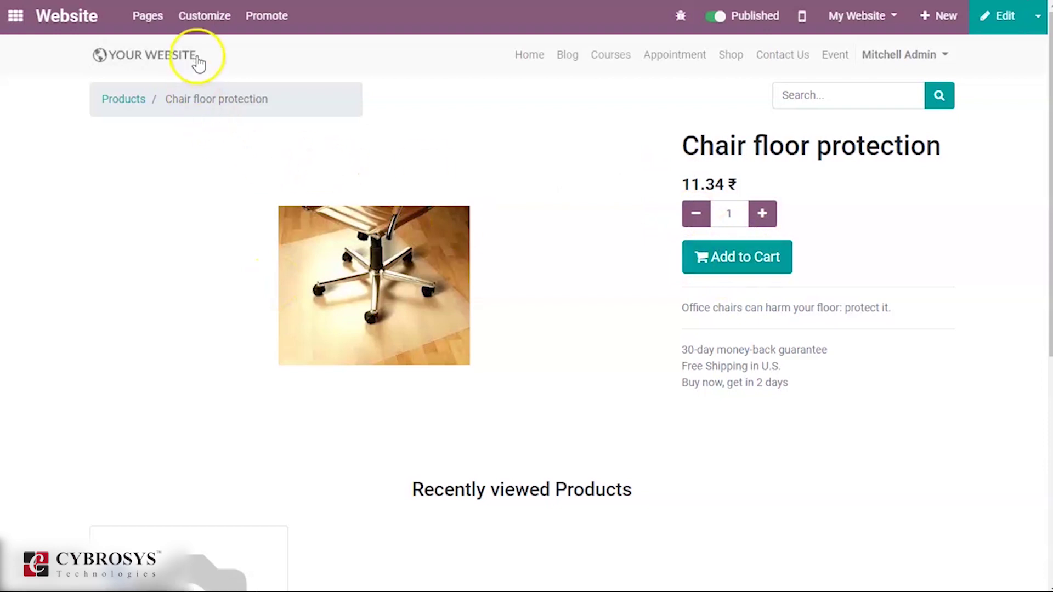
pyautogui.click(140, 102)
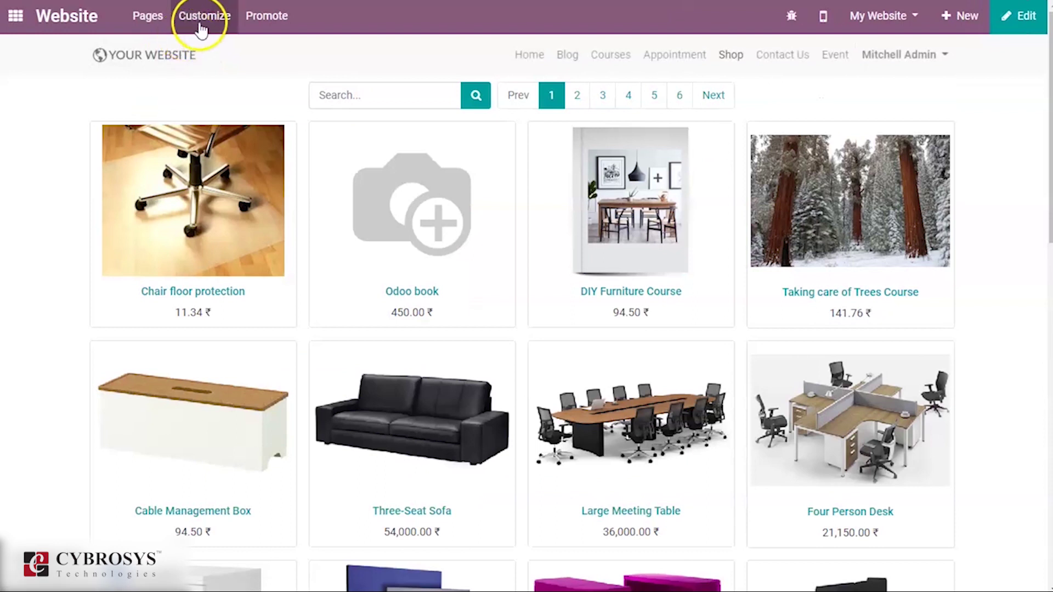
pyautogui.click(201, 22)
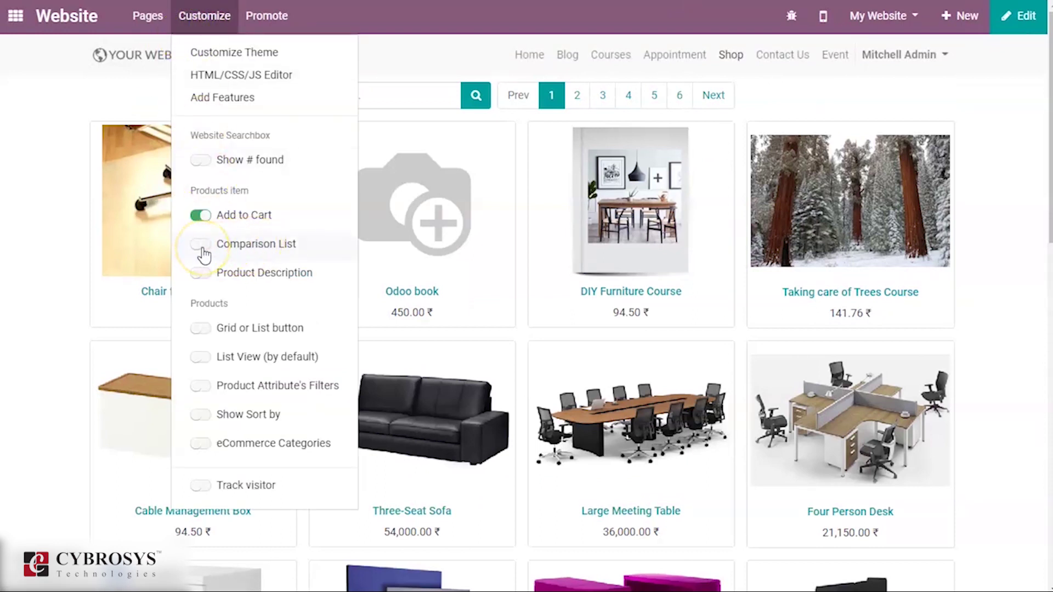
# - Switch on the Comparison List toggle in Customize for shop product cards
pyautogui.click(57, 270)
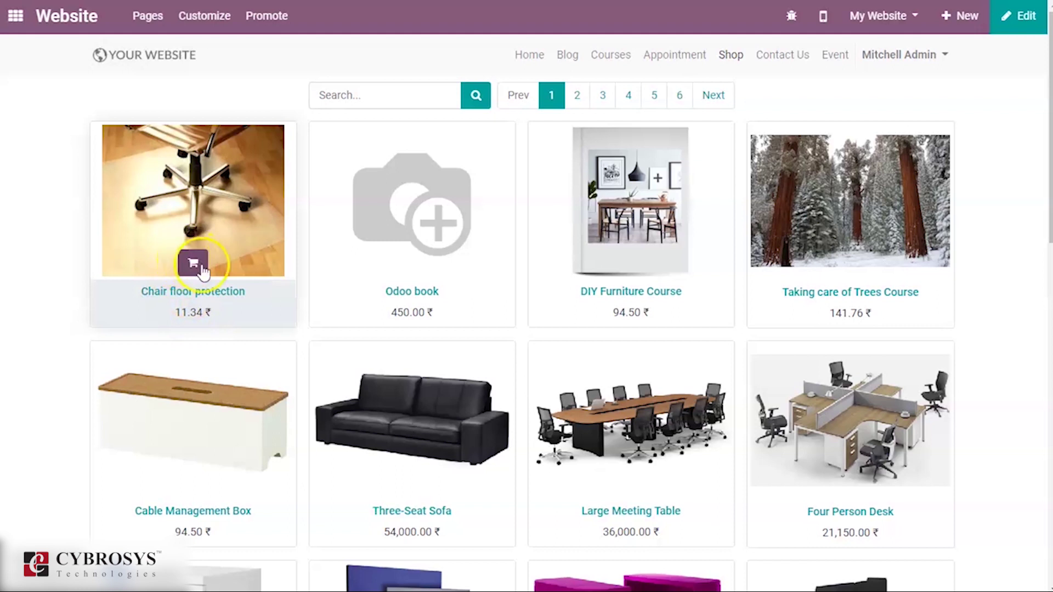
pyautogui.click(205, 17)
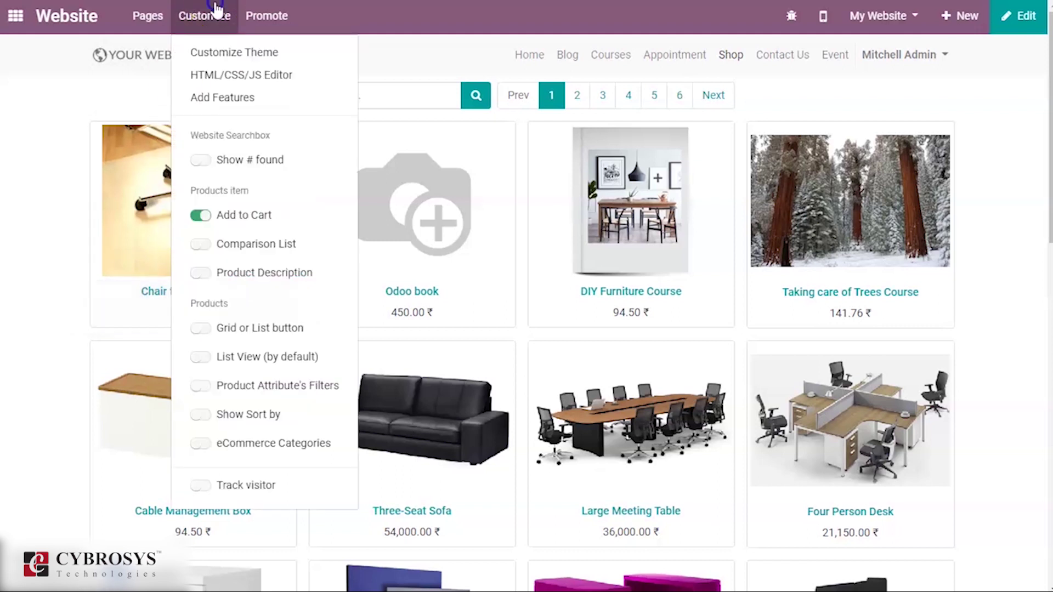
pyautogui.click(203, 245)
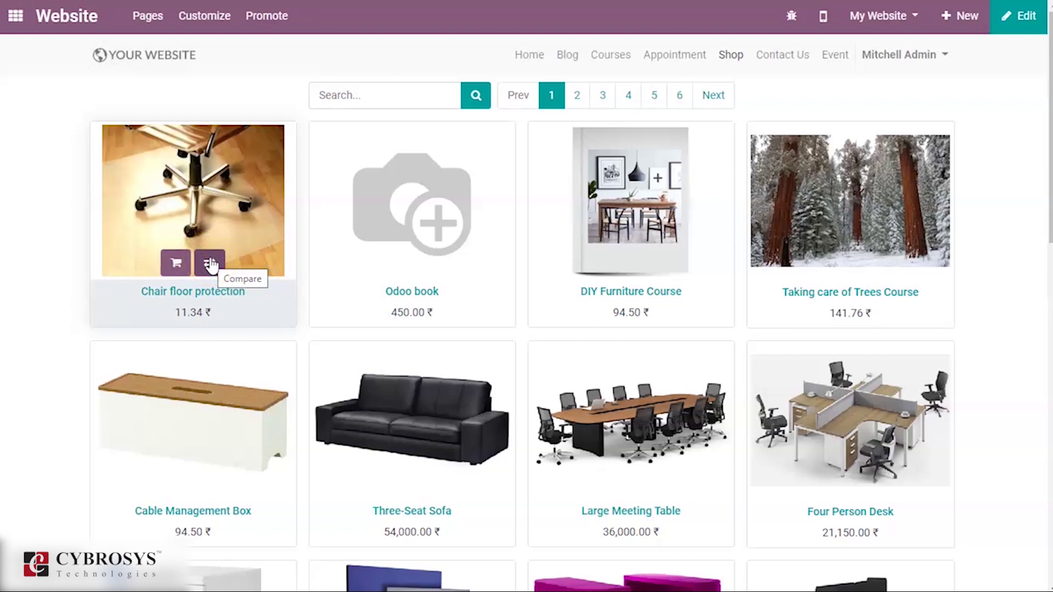
pyautogui.click(215, 17)
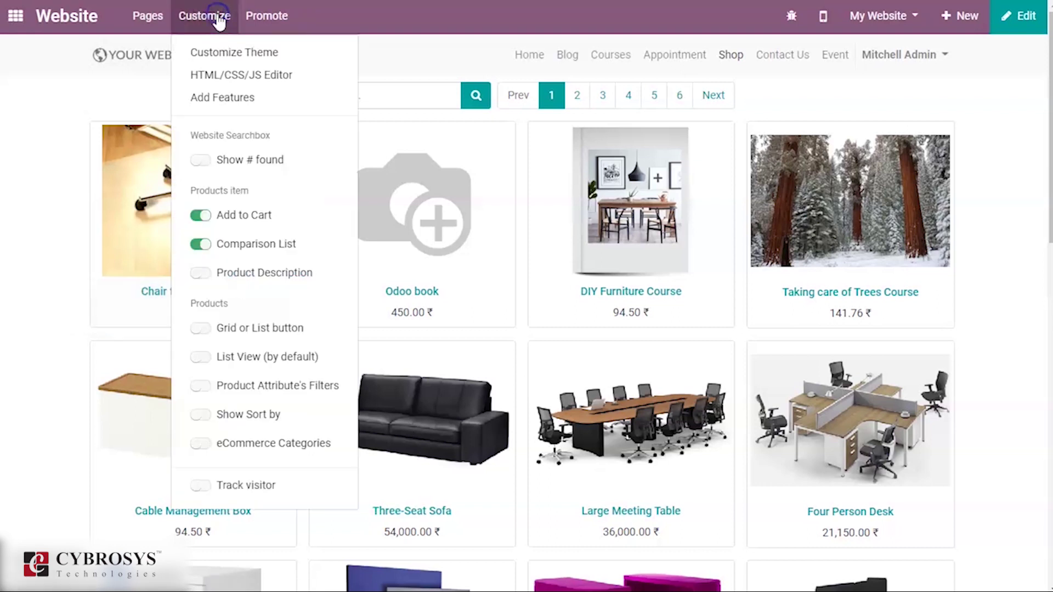
# - Turn on Product Description for shop cards and open the Chair floor protection product page
pyautogui.click(206, 276)
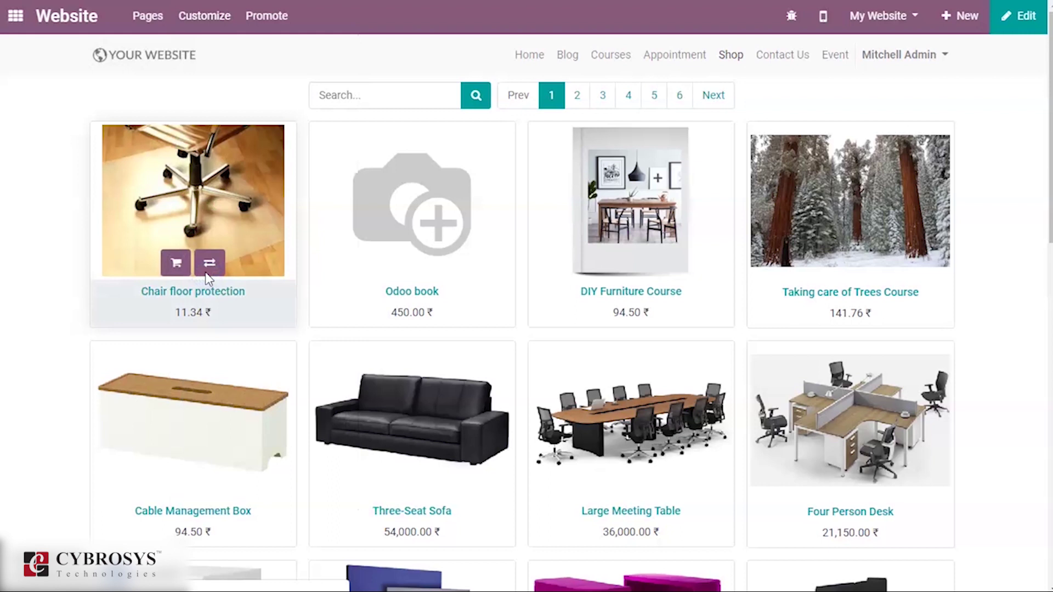
pyautogui.click(210, 274)
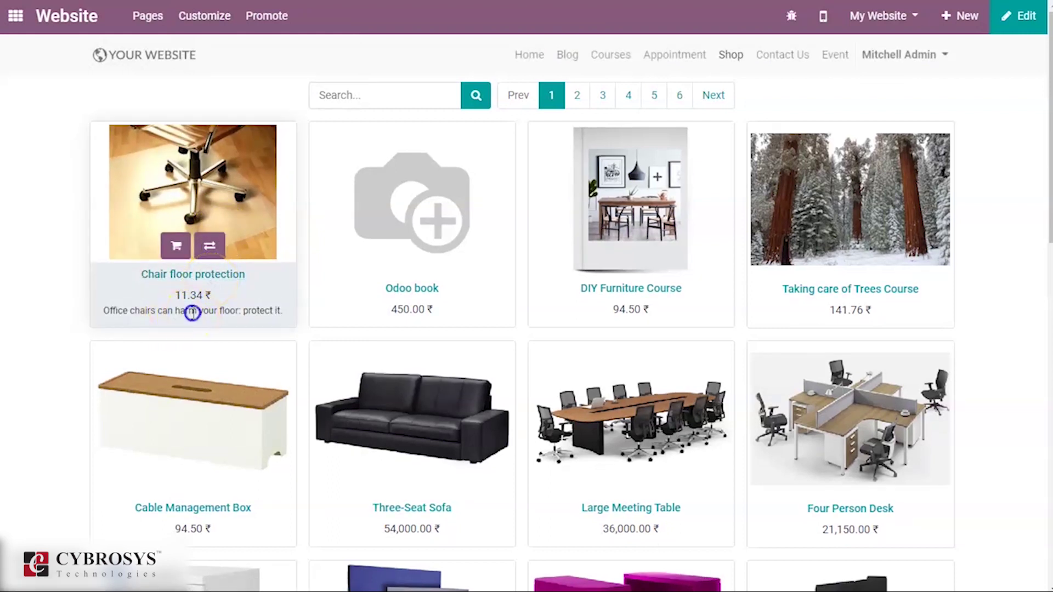
pyautogui.click(234, 231)
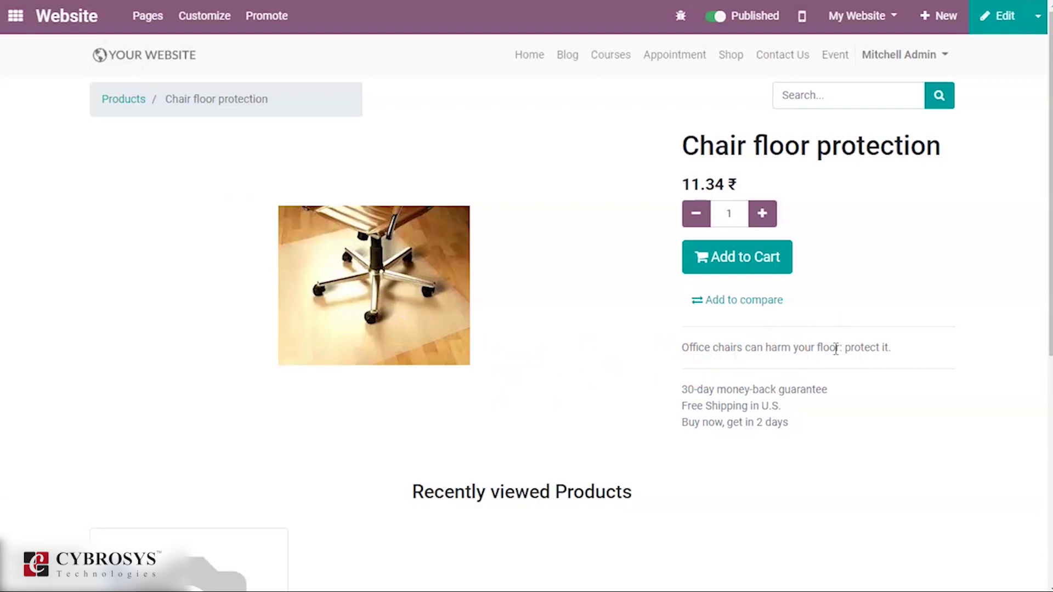
pyautogui.click(993, 17)
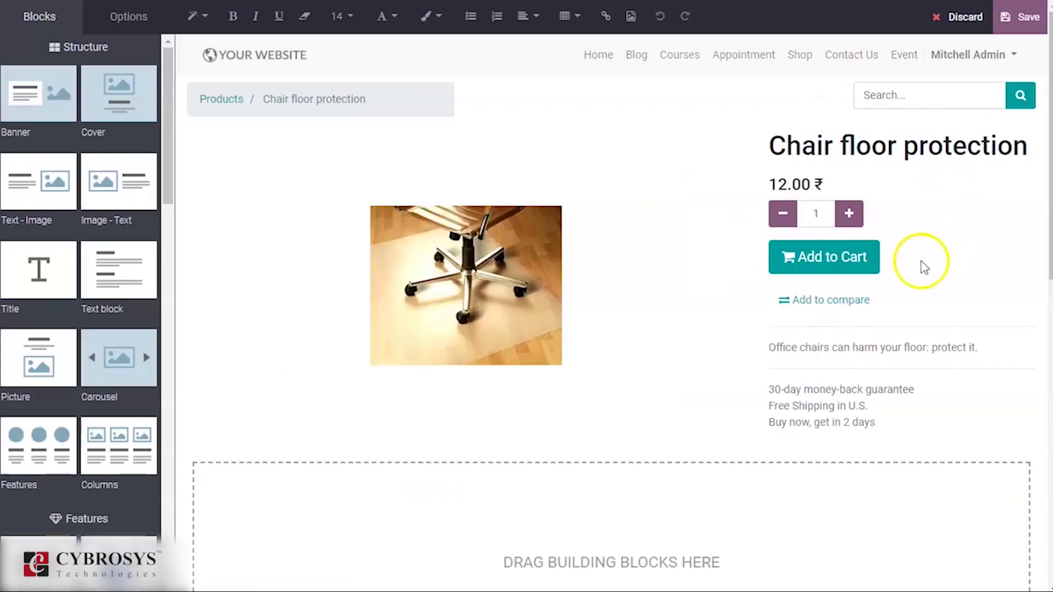
pyautogui.click(982, 347)
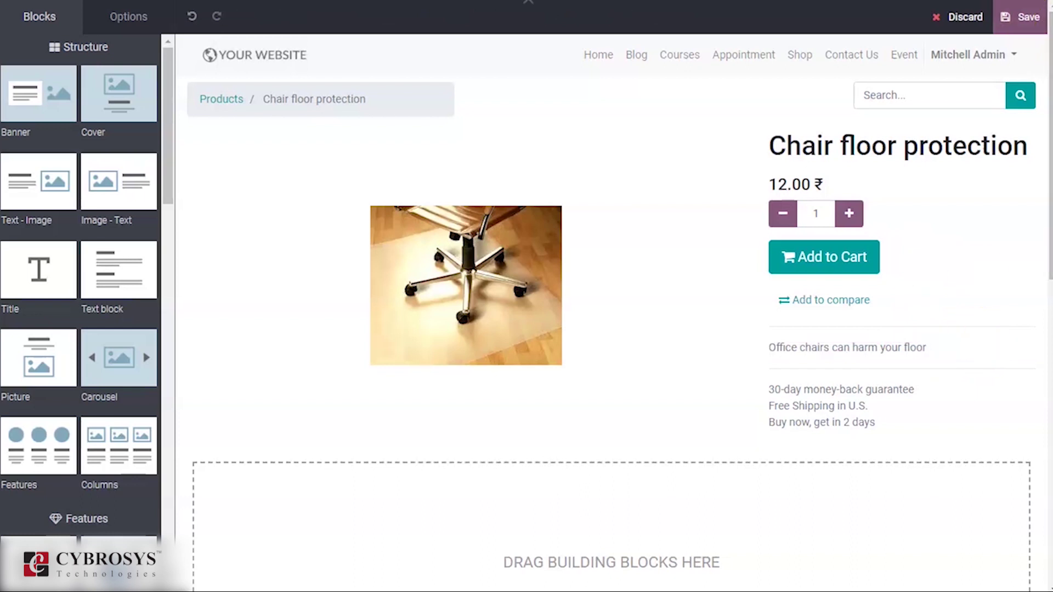
pyautogui.click(1019, 24)
pyautogui.click(964, 18)
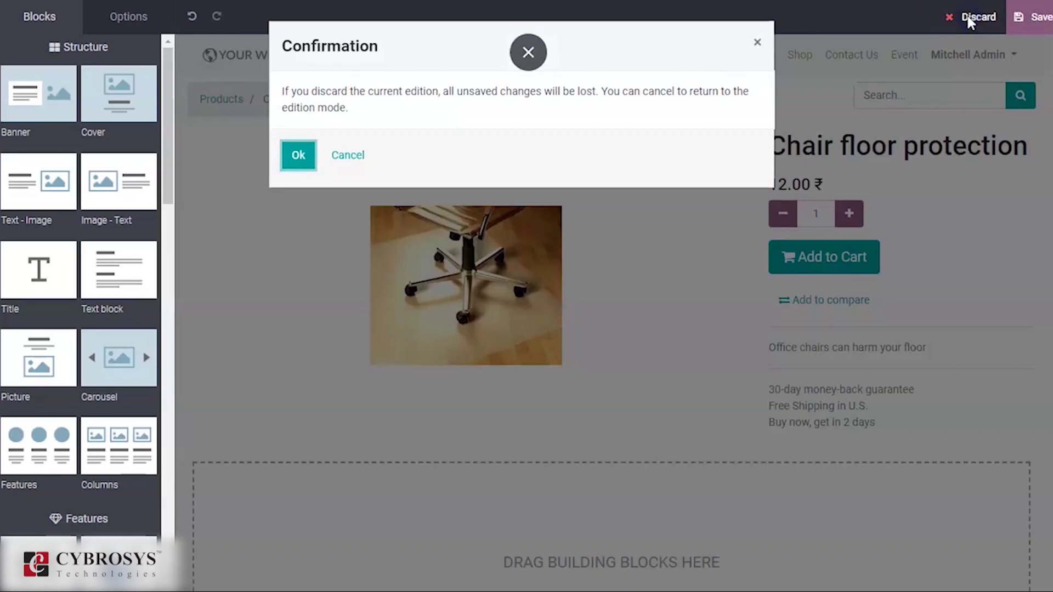
pyautogui.click(291, 155)
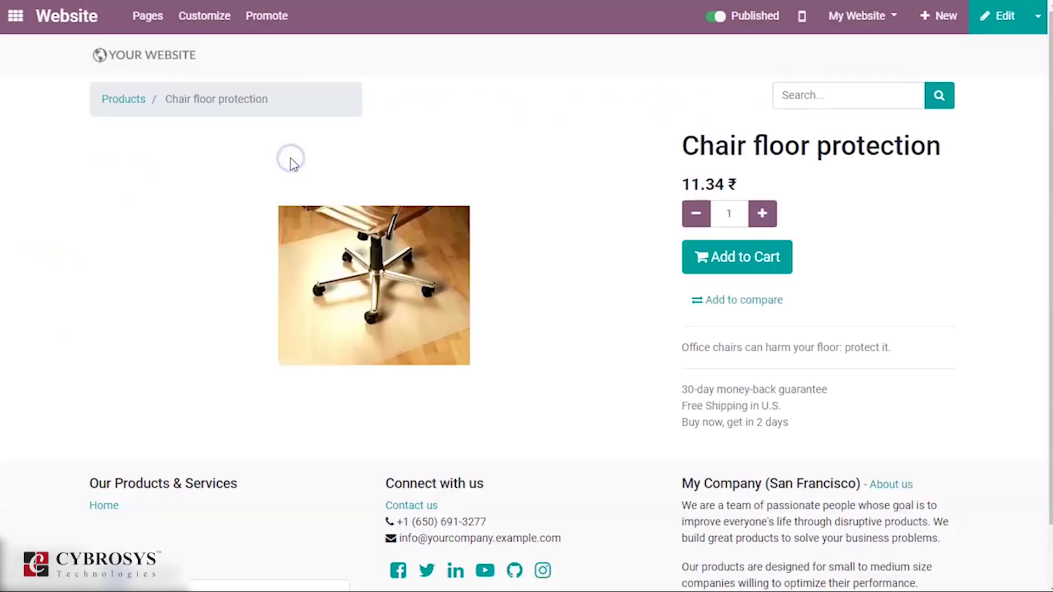
pyautogui.click(135, 107)
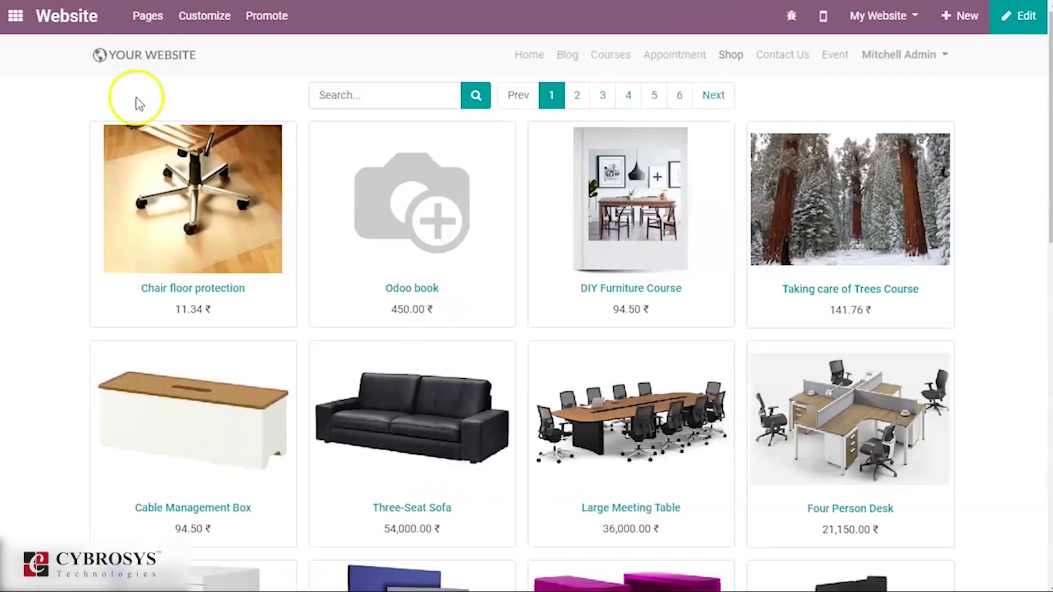
# - Enable the 'Grid or List button' option in the shop's Customize menu
pyautogui.click(207, 12)
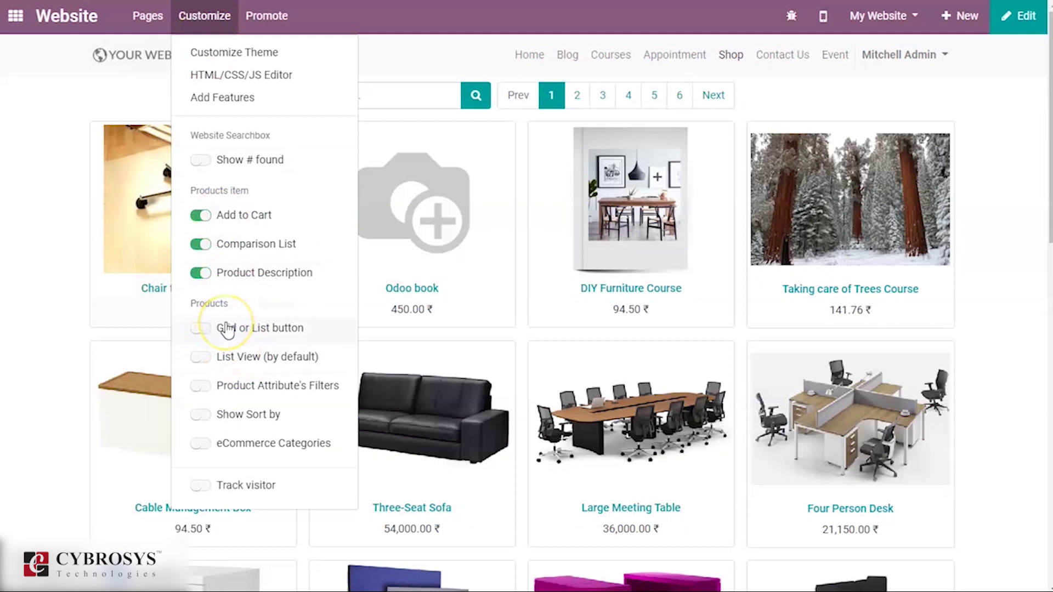
pyautogui.click(208, 328)
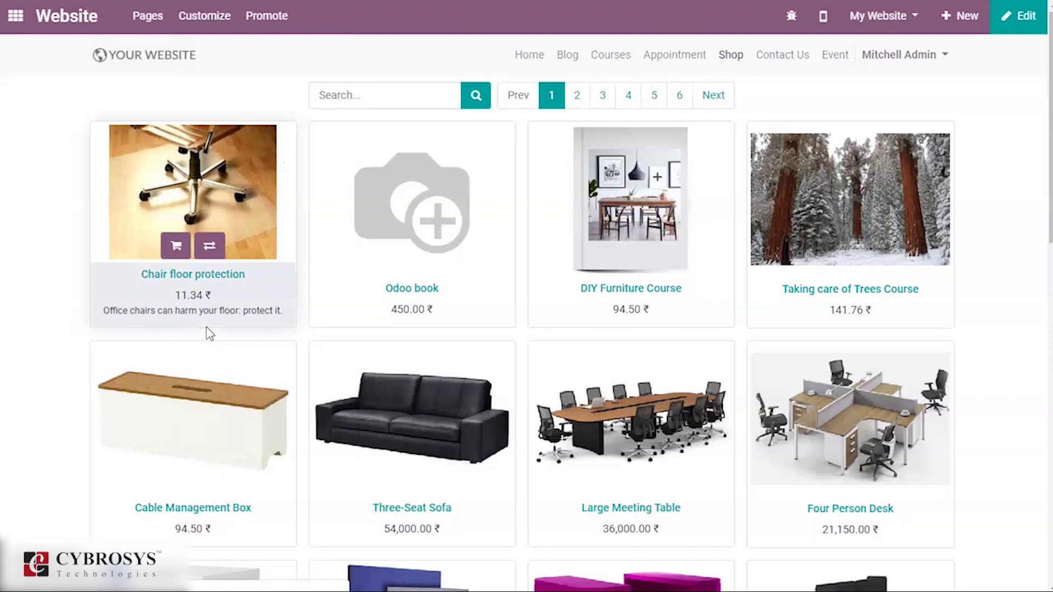
pyautogui.click(209, 324)
# - Switch the products to list layout, then back to grid layout
pyautogui.click(726, 96)
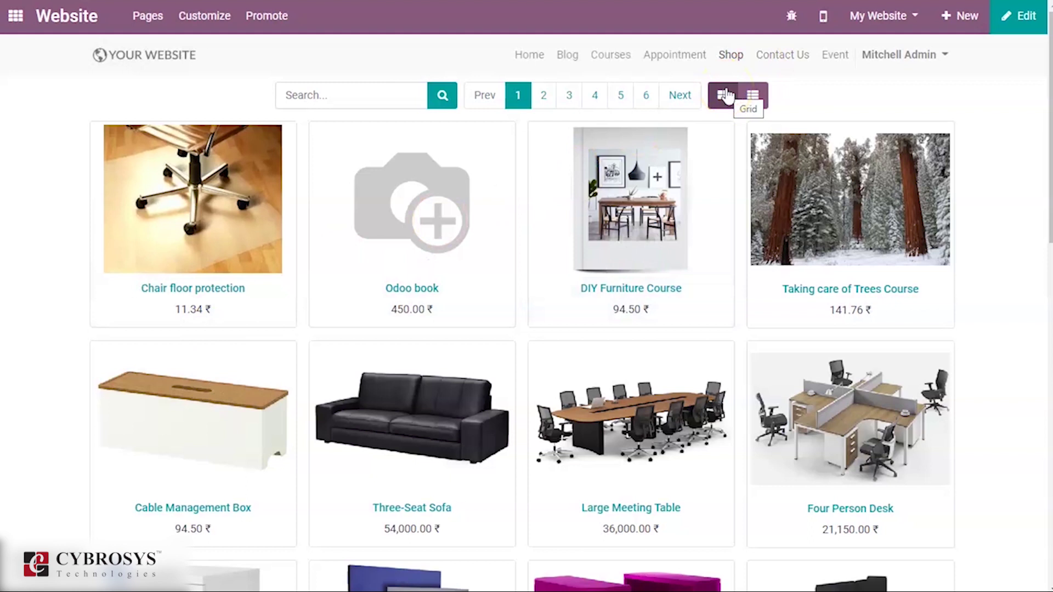
pyautogui.click(725, 97)
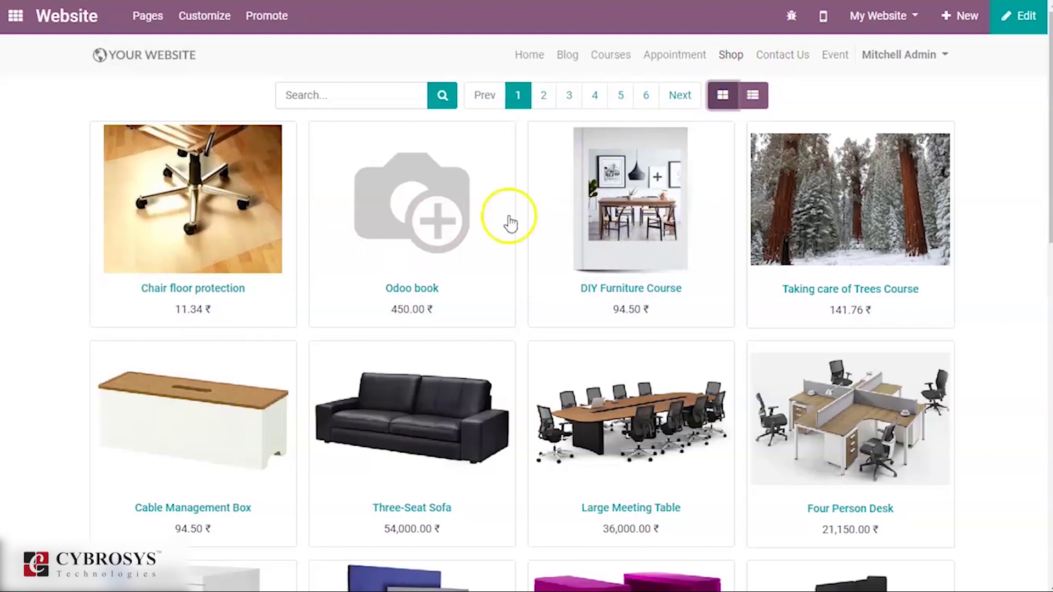
pyautogui.click(755, 94)
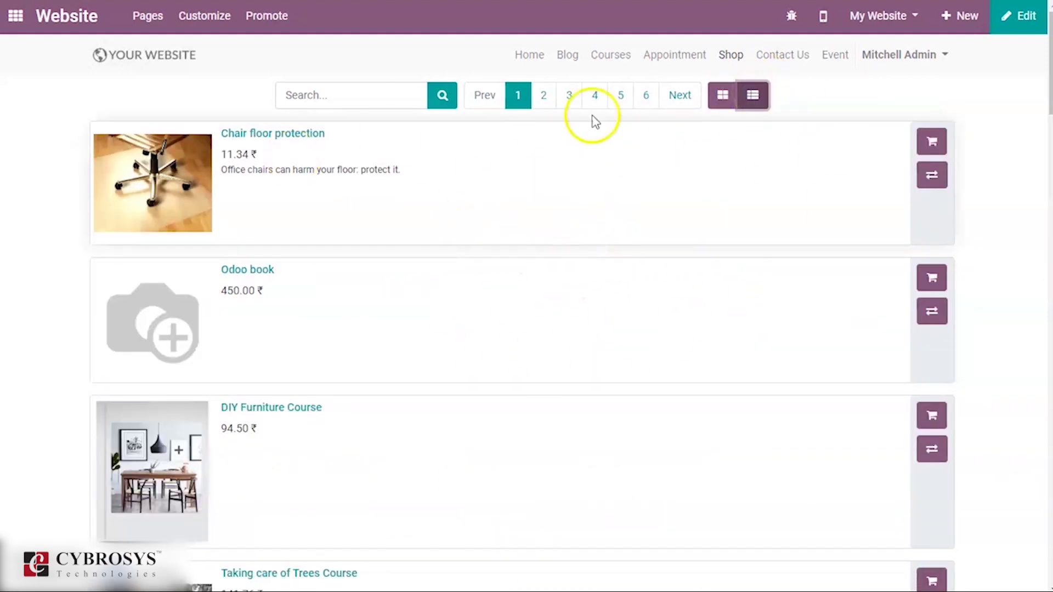
pyautogui.click(723, 96)
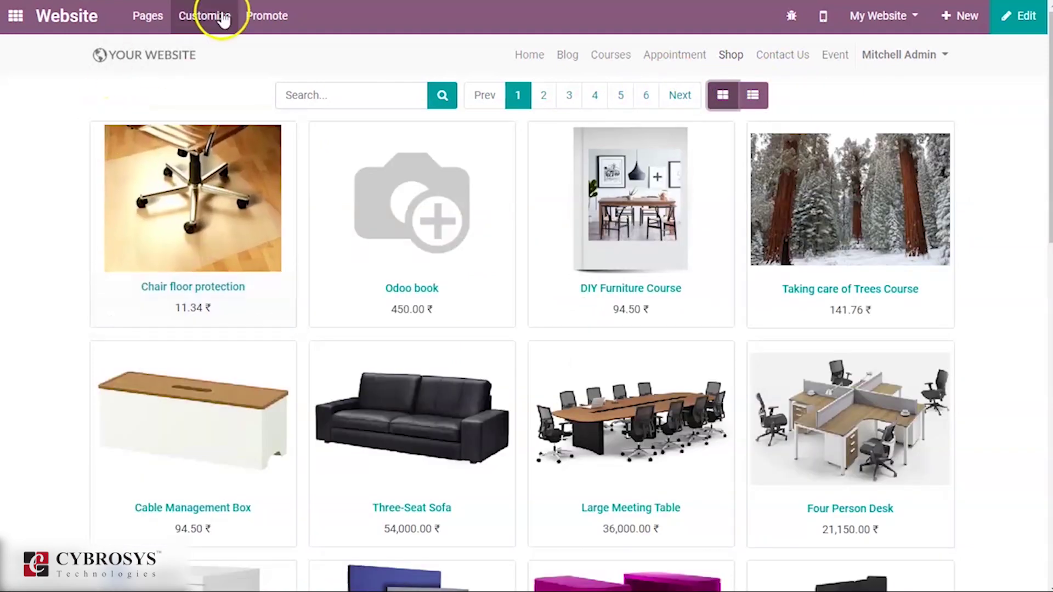
# - Enable Product Attribute's Filters in Customize, adding Legs, Size, Color and Gender filters
pyautogui.click(219, 16)
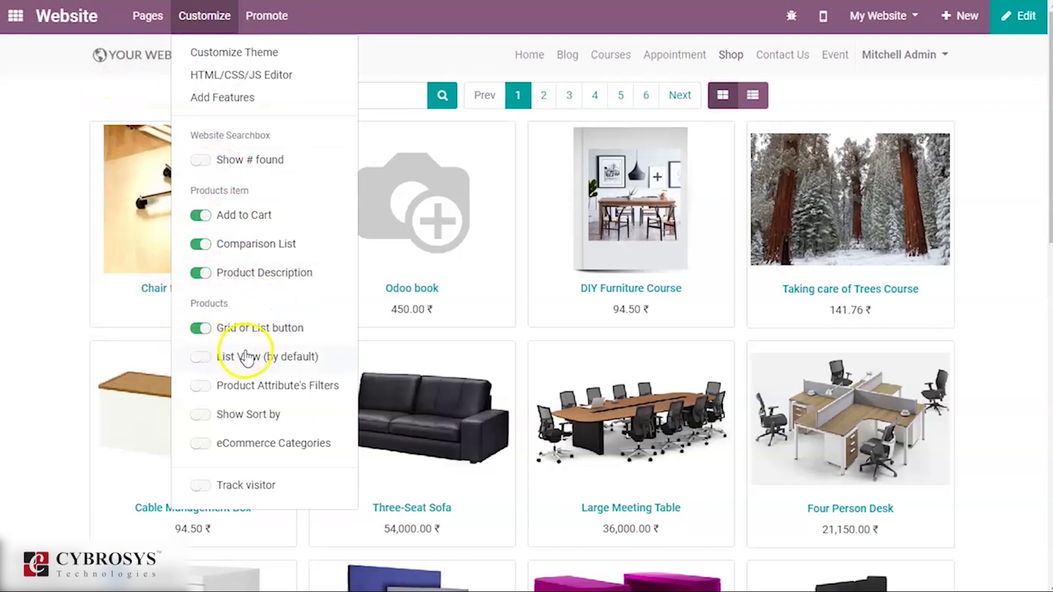
pyautogui.click(209, 363)
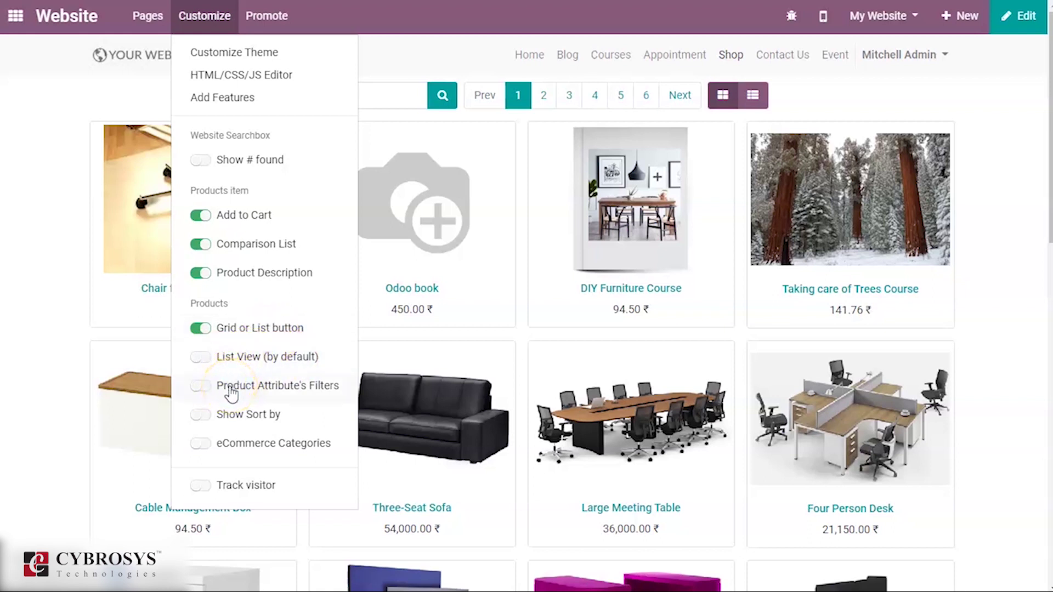
pyautogui.click(203, 386)
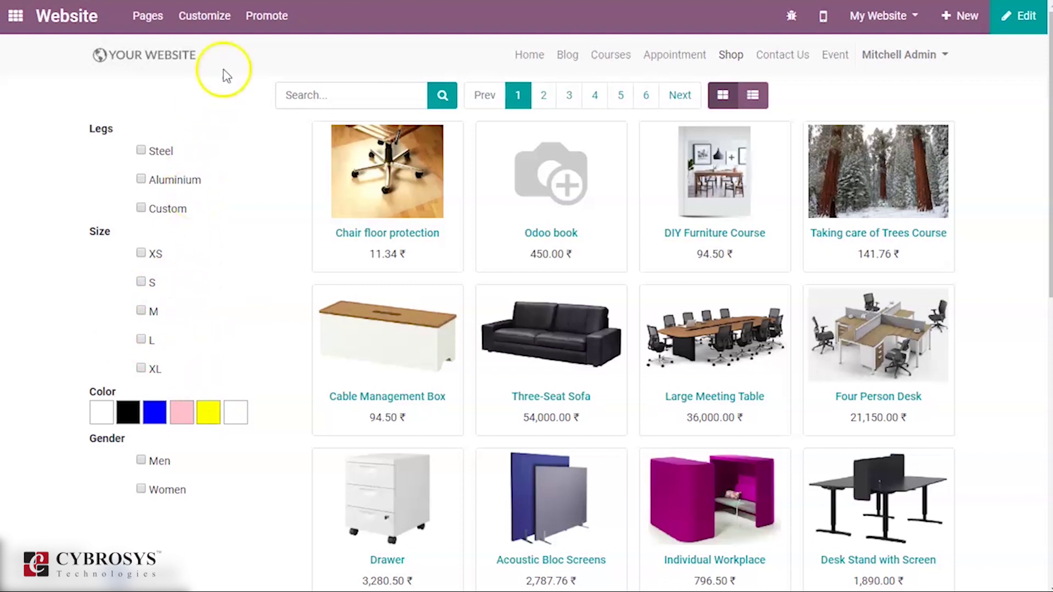
pyautogui.click(213, 17)
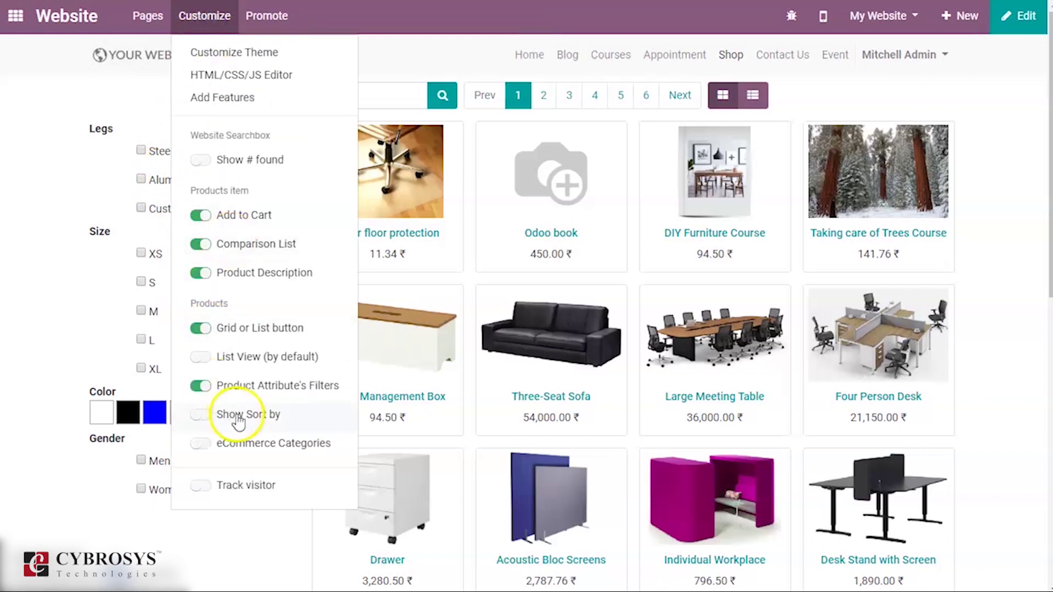
# - Enable Show Sort by, then sort by price High to Low and Low to High
pyautogui.click(241, 419)
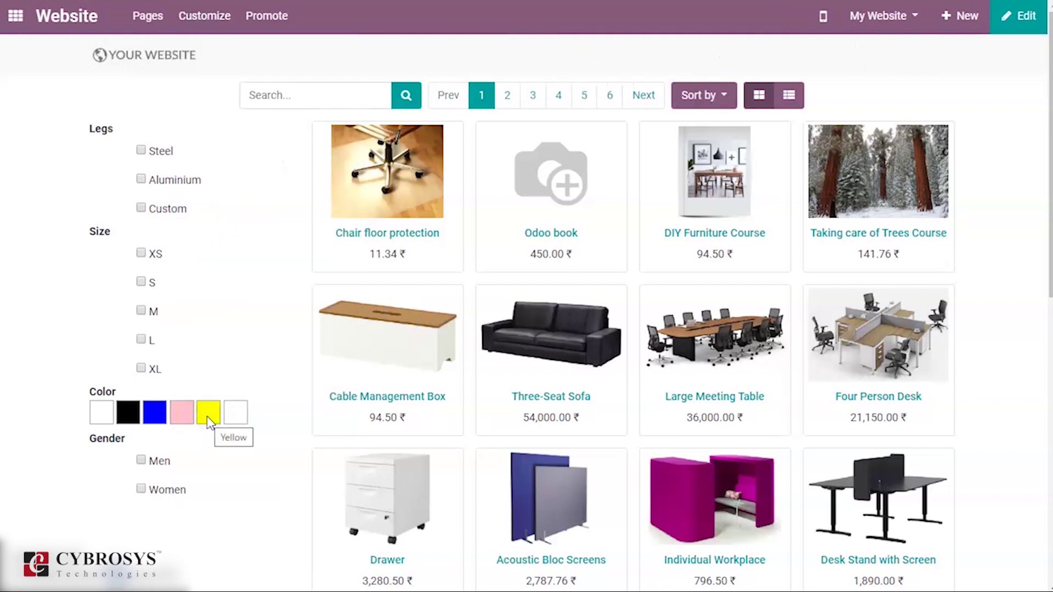
pyautogui.click(722, 97)
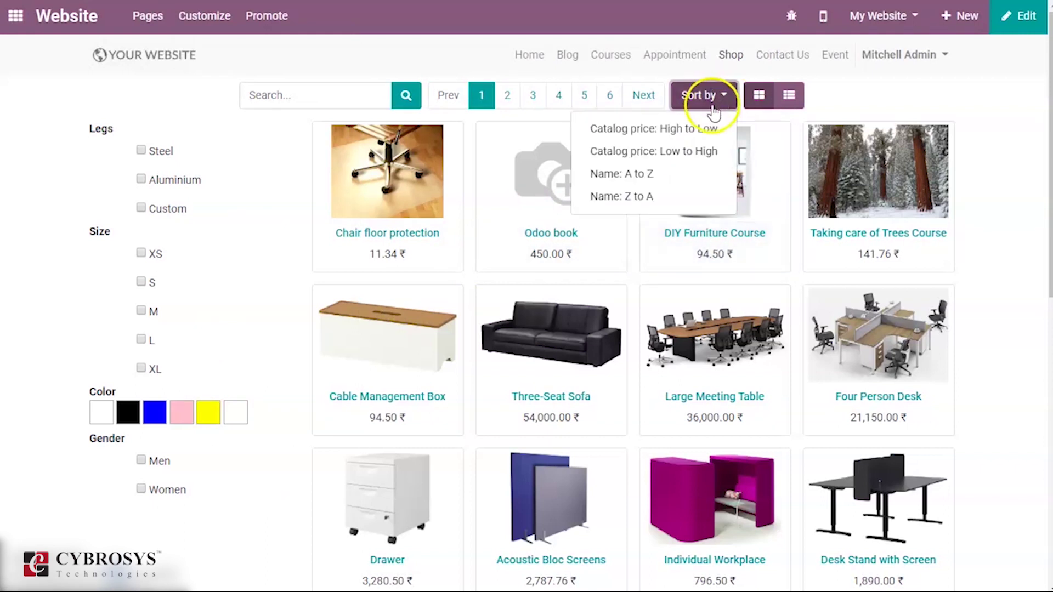
pyautogui.click(681, 129)
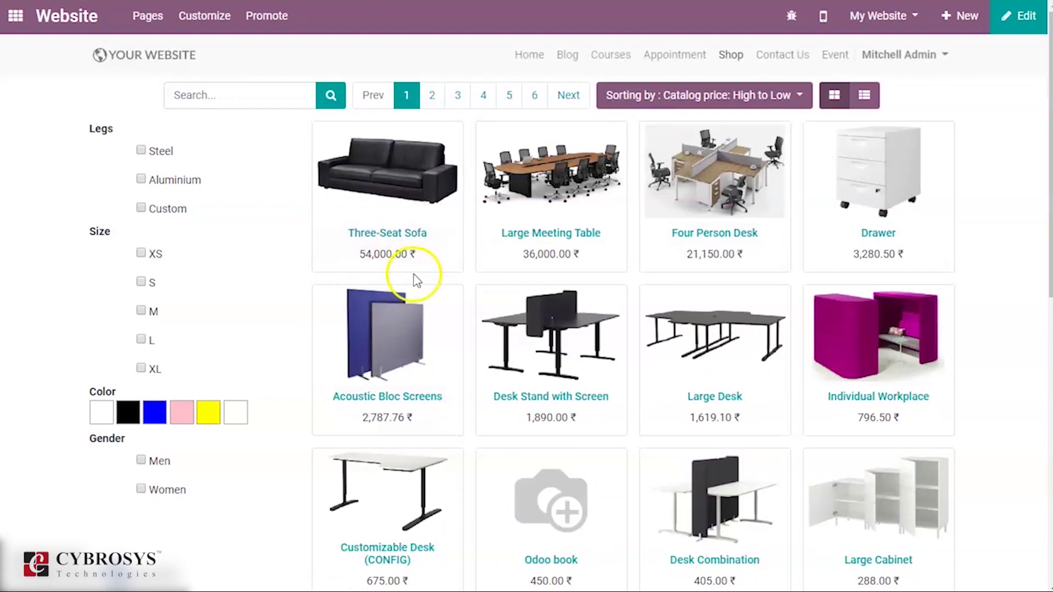
pyautogui.click(766, 102)
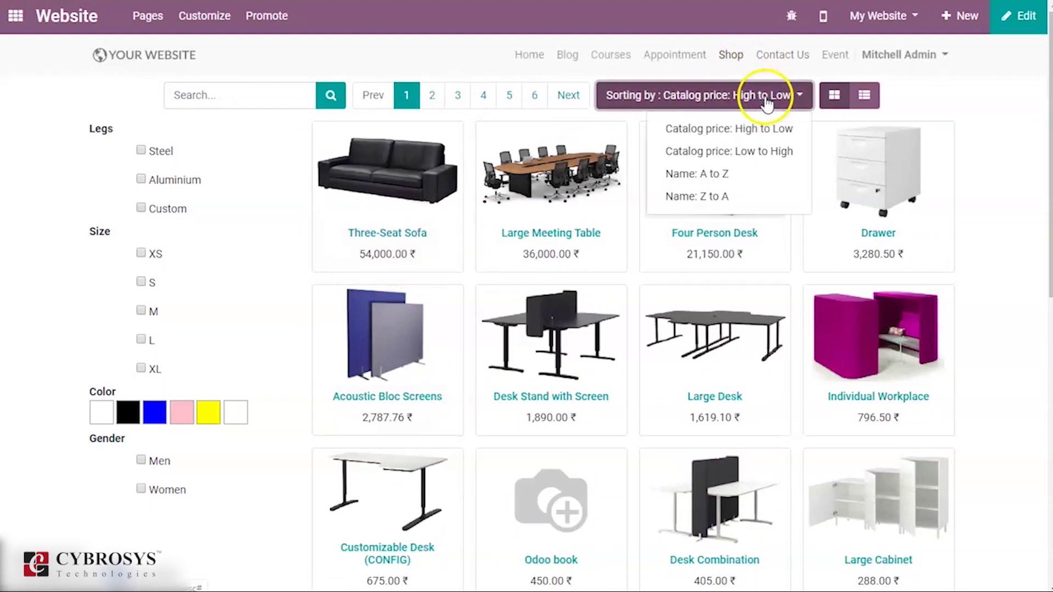
pyautogui.click(766, 156)
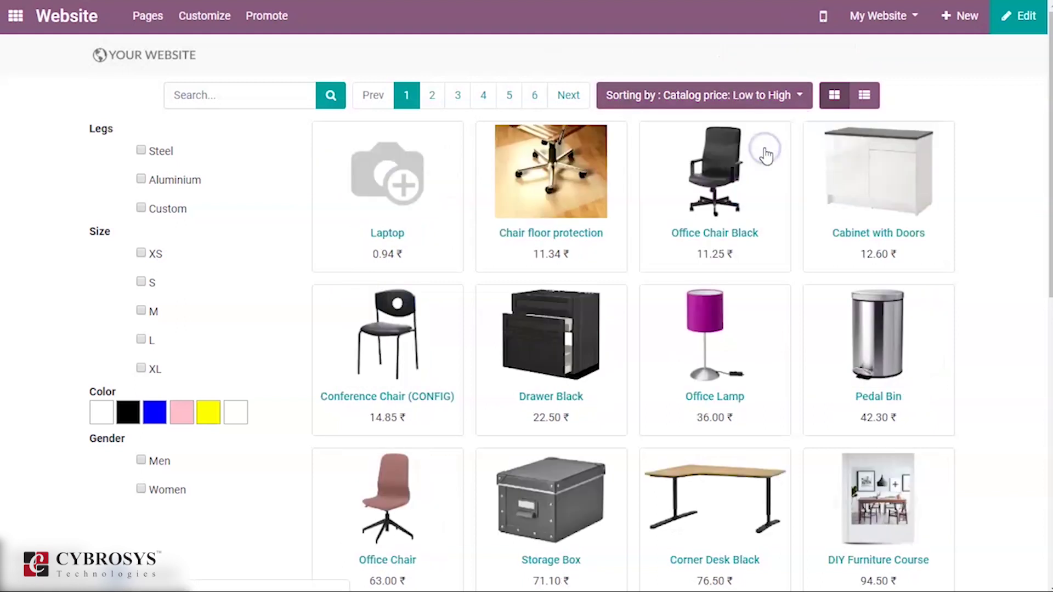
# - Sort the products by Name: A to Z, then by Name: Z to A
pyautogui.click(786, 105)
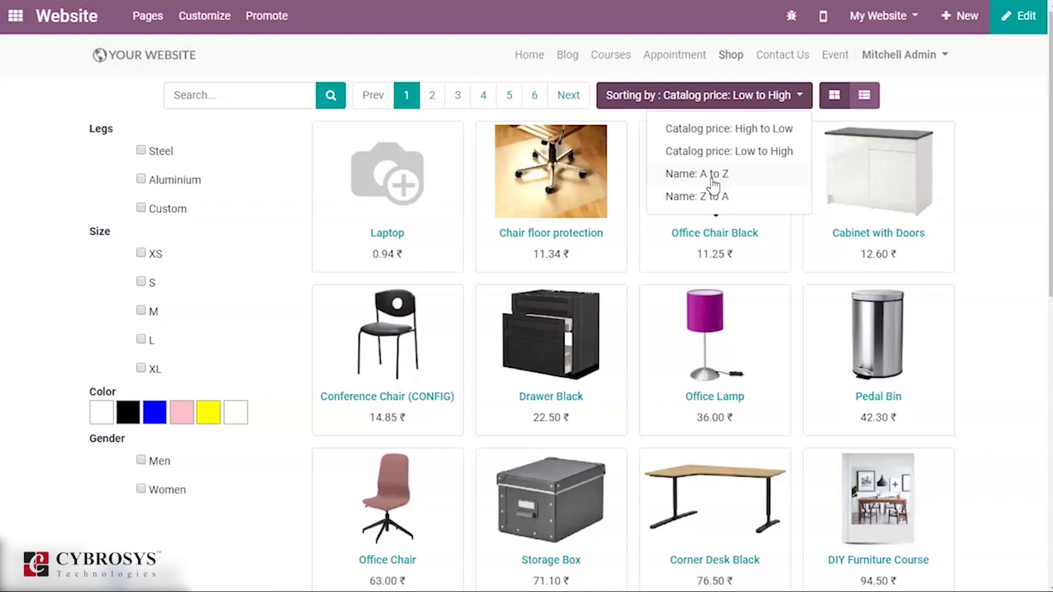
pyautogui.click(711, 175)
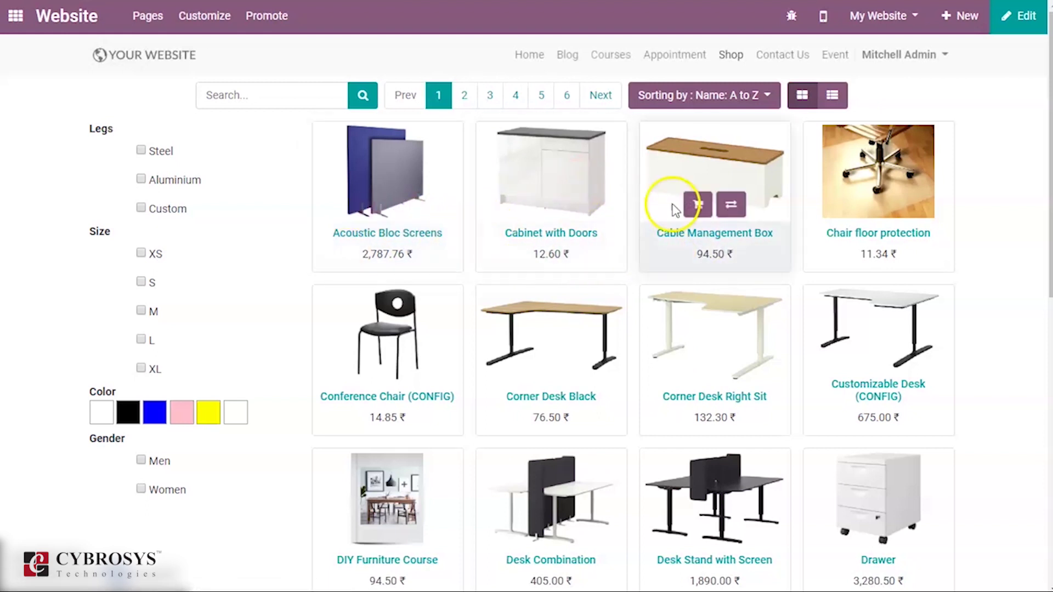
pyautogui.click(768, 97)
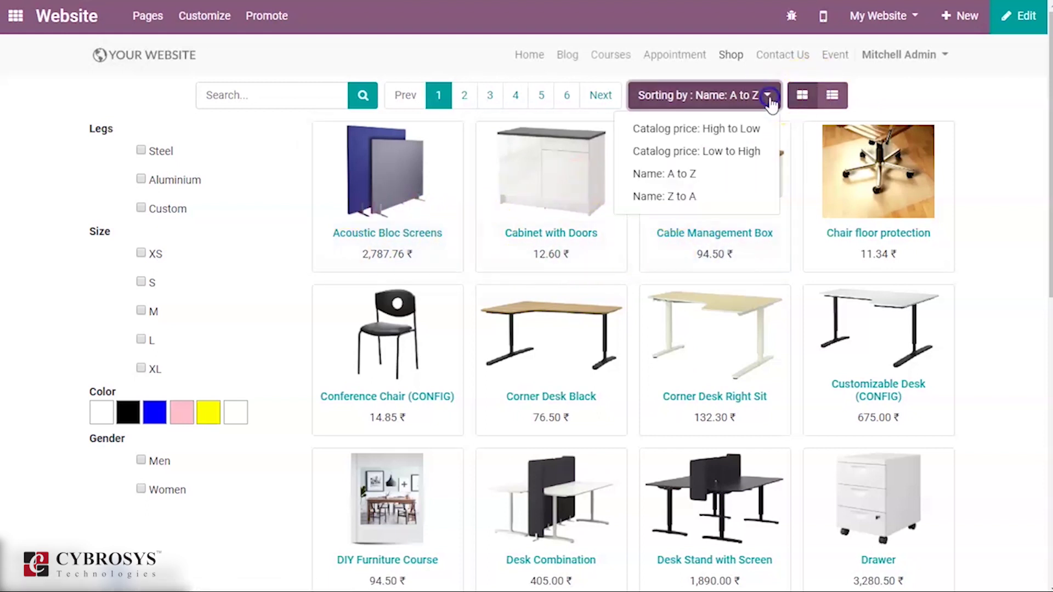
pyautogui.click(689, 196)
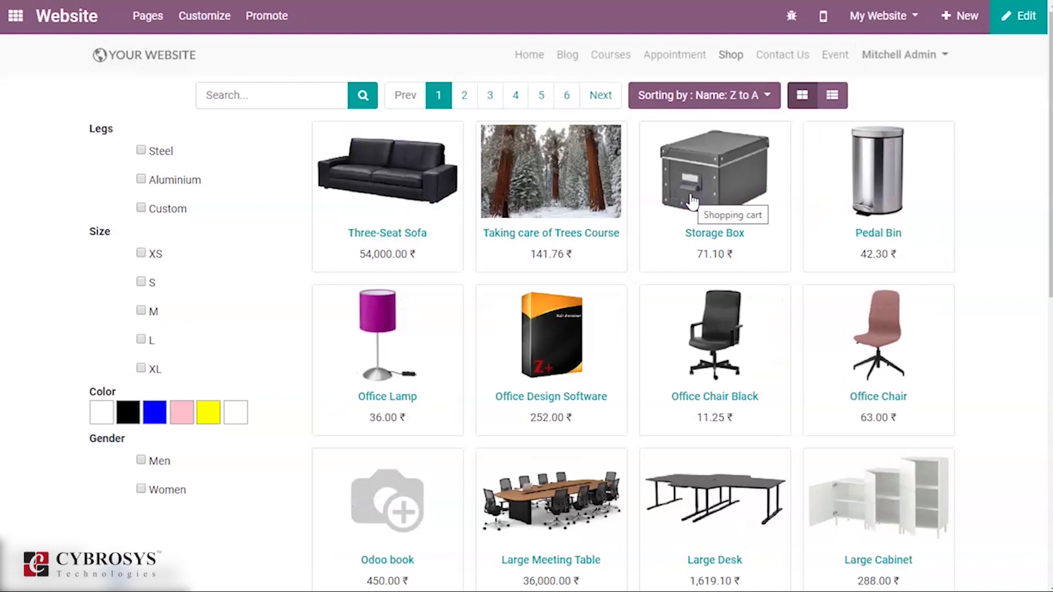
pyautogui.click(513, 185)
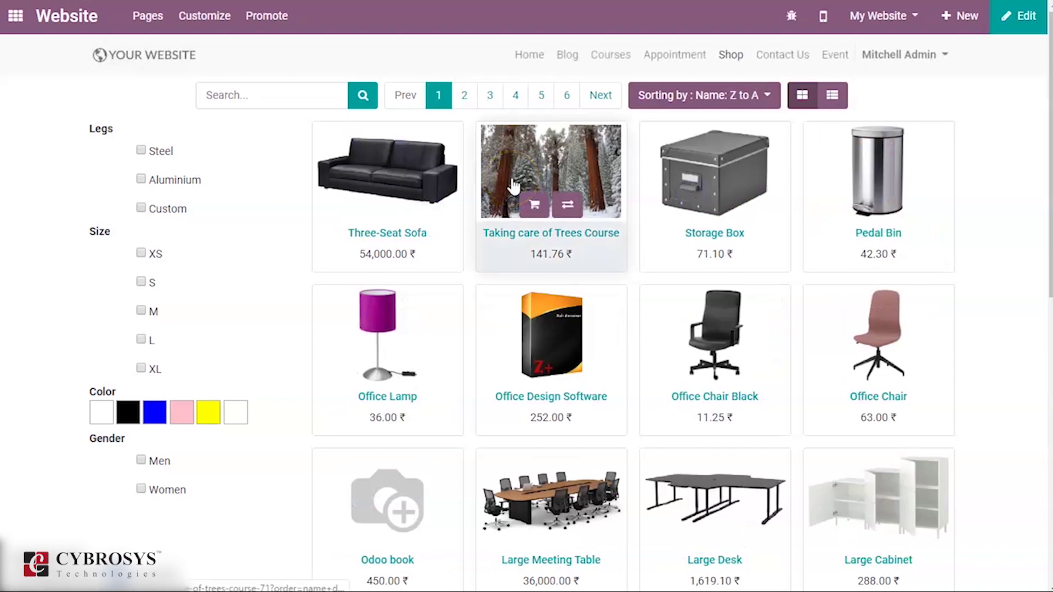
# - Turn on eCommerce Categories in the shop's Customize menu
pyautogui.click(219, 17)
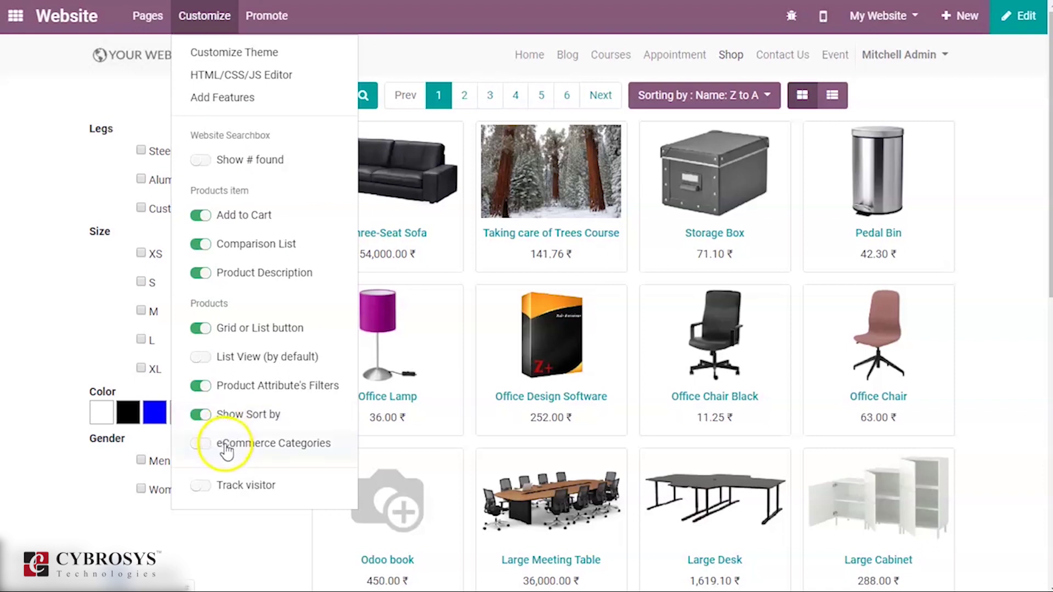
pyautogui.click(205, 444)
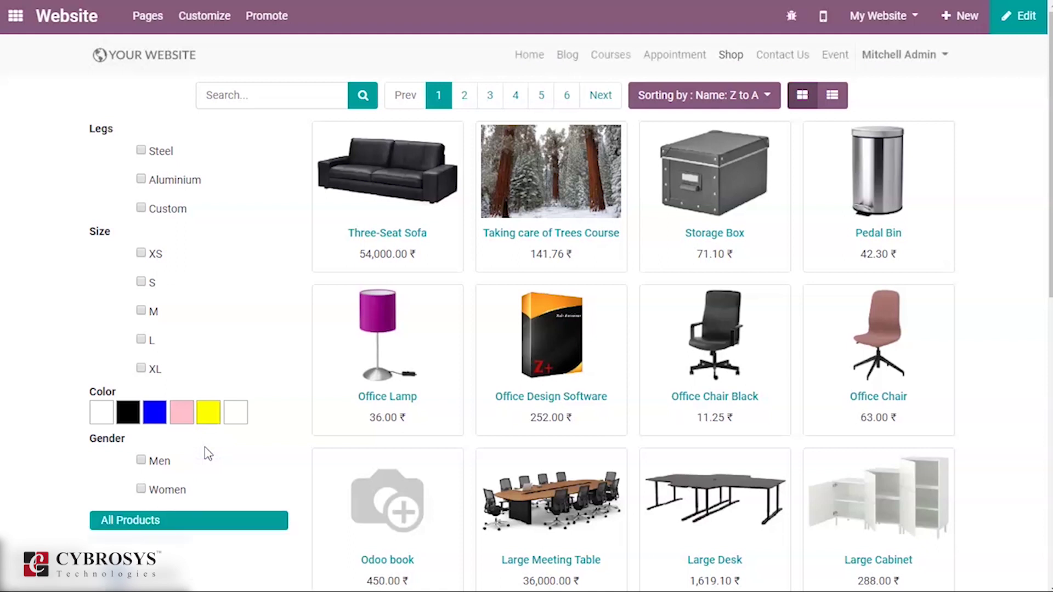
pyautogui.click(1049, 170)
pyautogui.moveTo(1049, 175); pyautogui.dragTo(1049, 350)
# - Show the All Products category and go to page 2 of the products
pyautogui.click(154, 157)
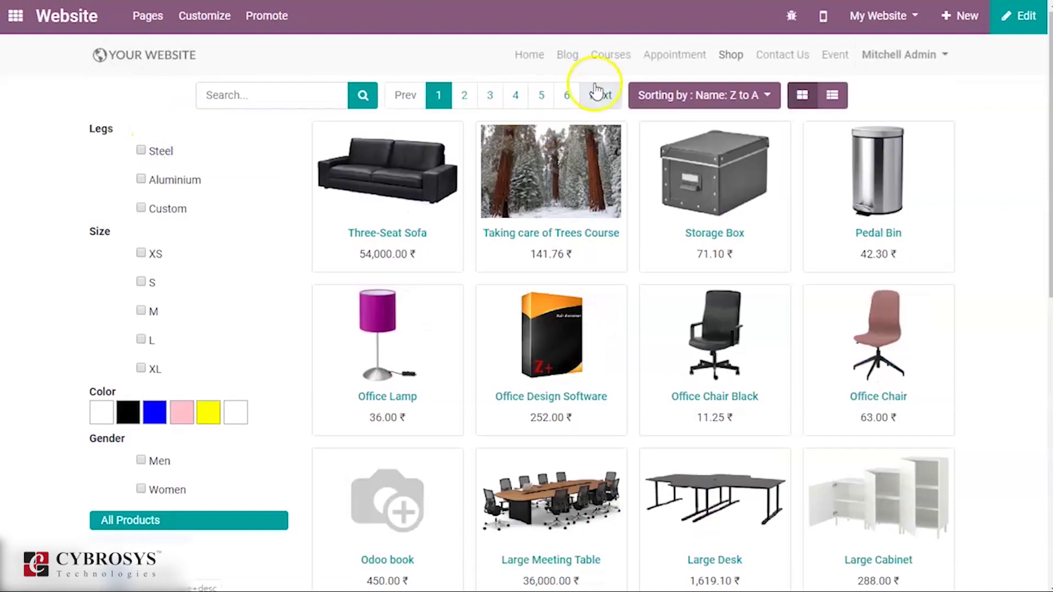
pyautogui.moveTo(1048, 152); pyautogui.dragTo(1049, 438)
pyautogui.click(479, 356)
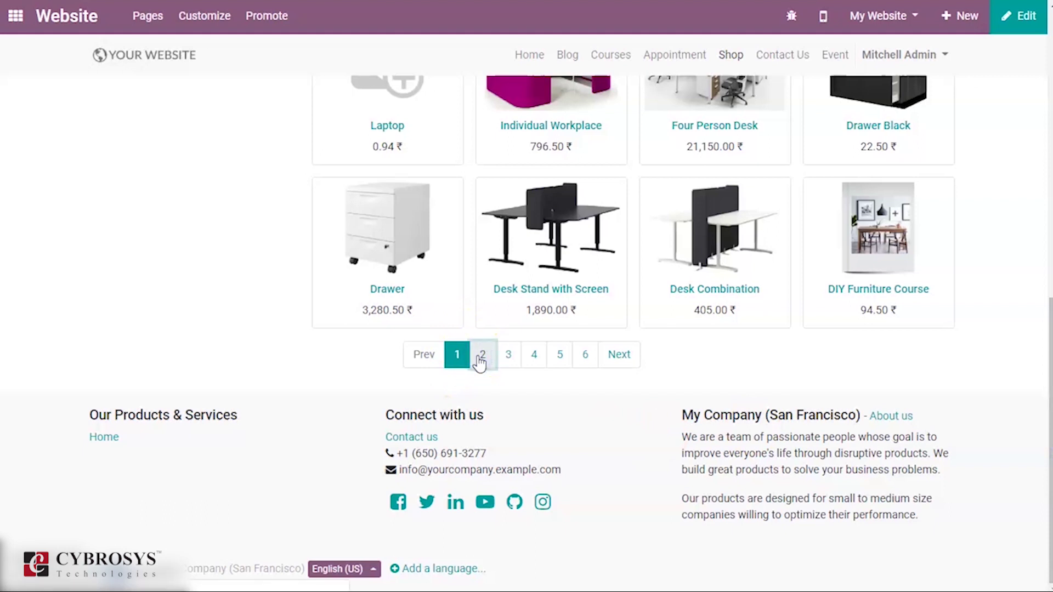